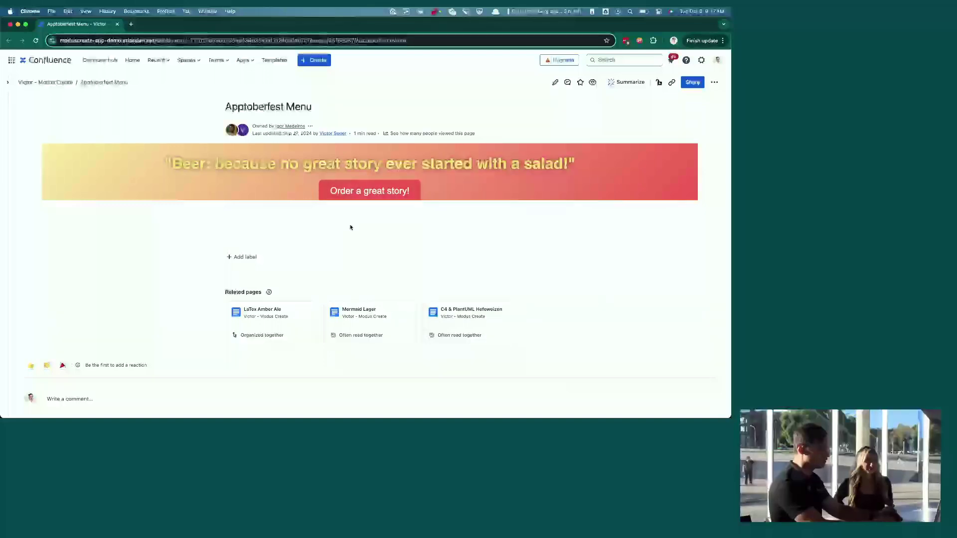
Edit the Apptoberfest Menu page and scroll through the beer banner's HTML macro code.
{"action": "left_click", "coordinate": [553, 85]}
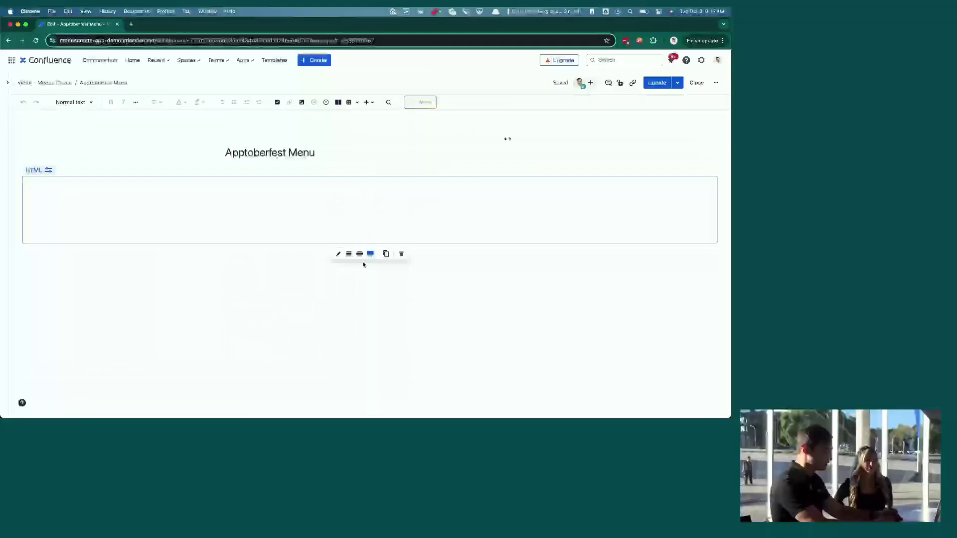
{"action": "left_click", "coordinate": [337, 255]}
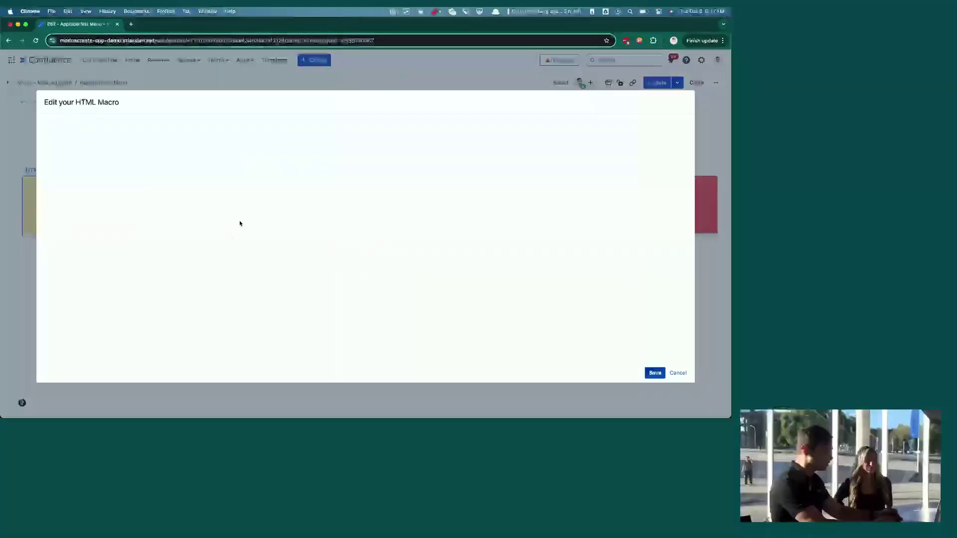
{"action": "scroll", "coordinate": [200, 199], "scroll_direction": "down", "scroll_amount": 2}
{"action": "scroll", "coordinate": [167, 169], "scroll_direction": "up", "scroll_amount": 3}
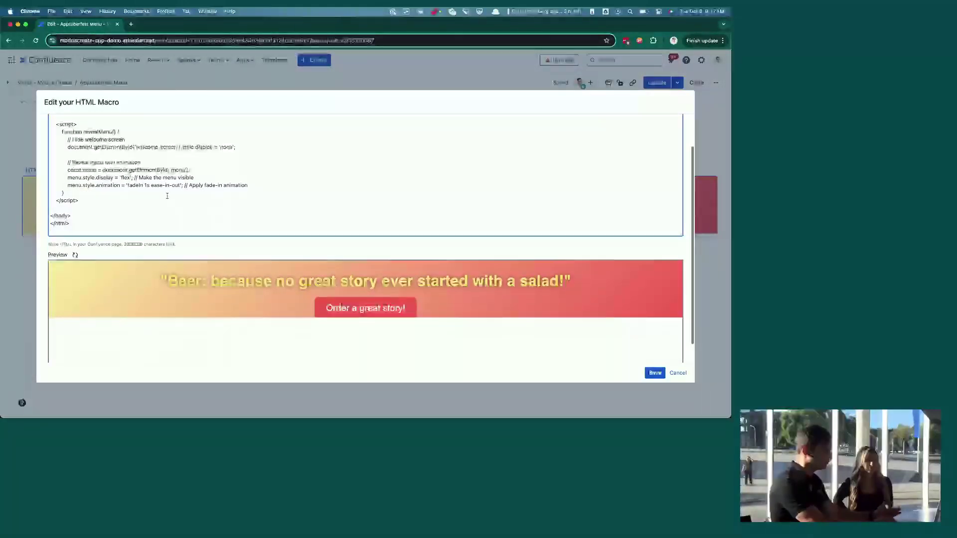
{"action": "scroll", "coordinate": [167, 169], "scroll_direction": "up", "scroll_amount": 3}
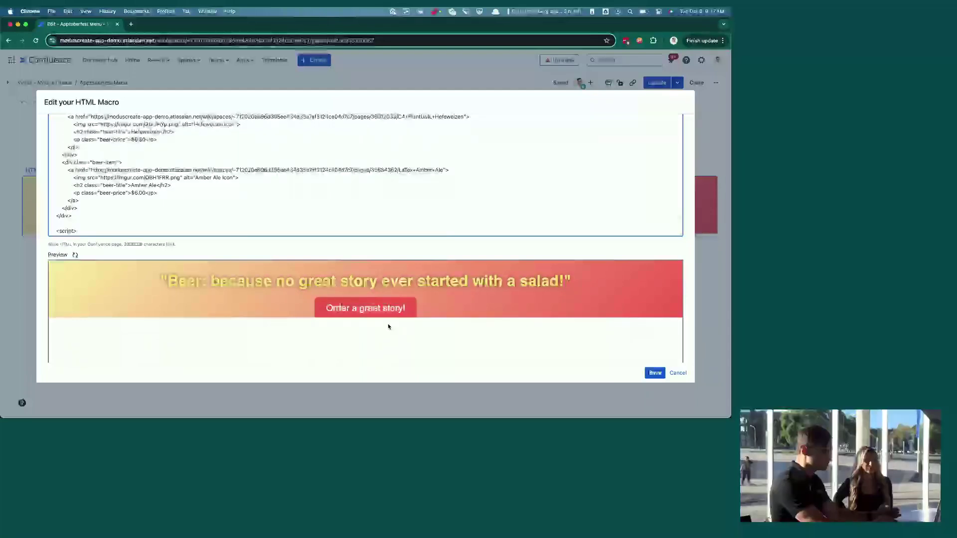
{"action": "scroll", "coordinate": [392, 294], "scroll_direction": "down", "scroll_amount": 1}
{"action": "scroll", "coordinate": [392, 294], "scroll_direction": "down", "scroll_amount": 1}
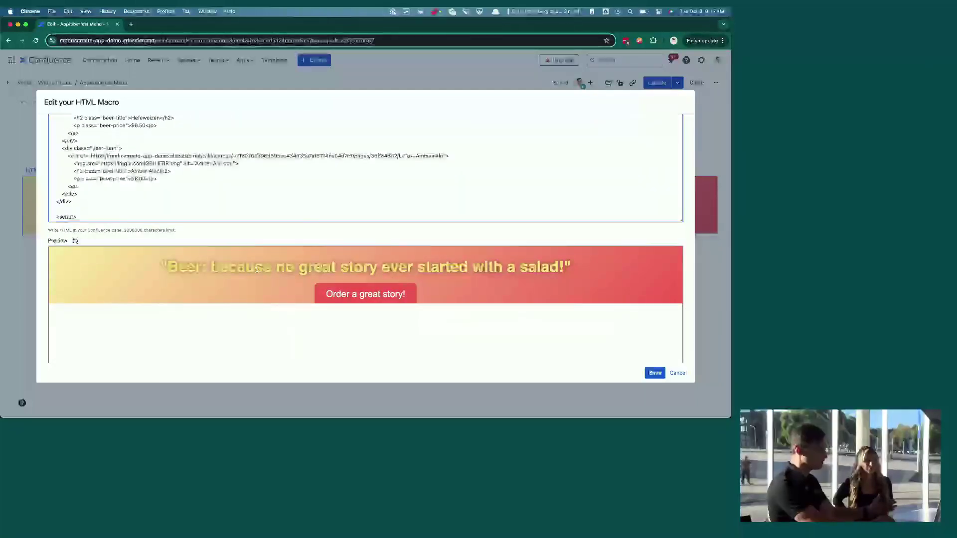
Exit the HTML macro and editor unchanged, then expand the banner into the beer card menu.
{"action": "left_click", "coordinate": [678, 374]}
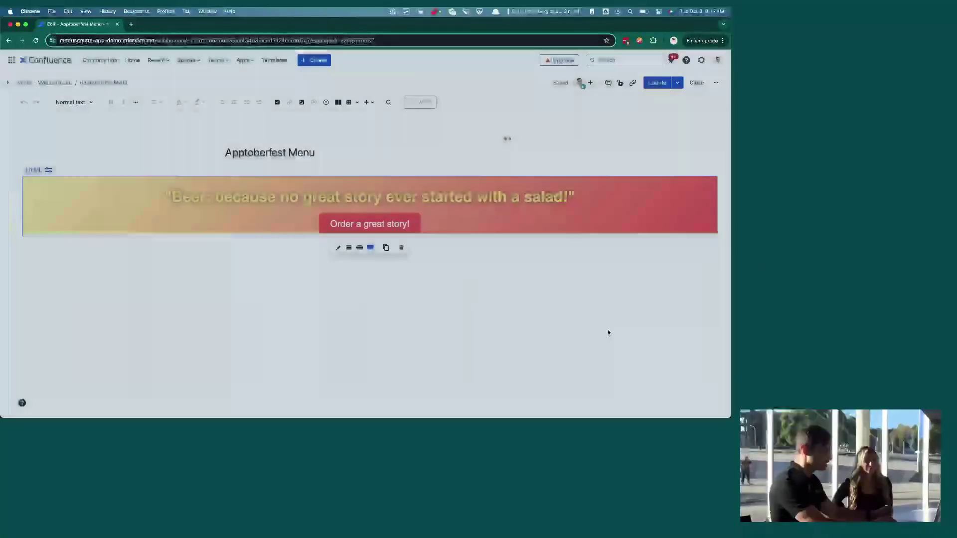
{"action": "left_click", "coordinate": [8, 41]}
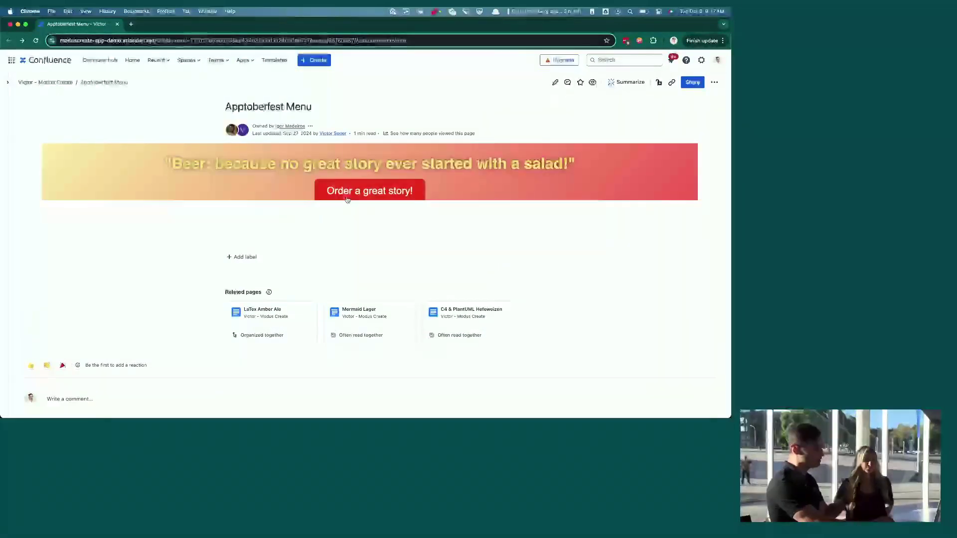
{"action": "left_click", "coordinate": [369, 191]}
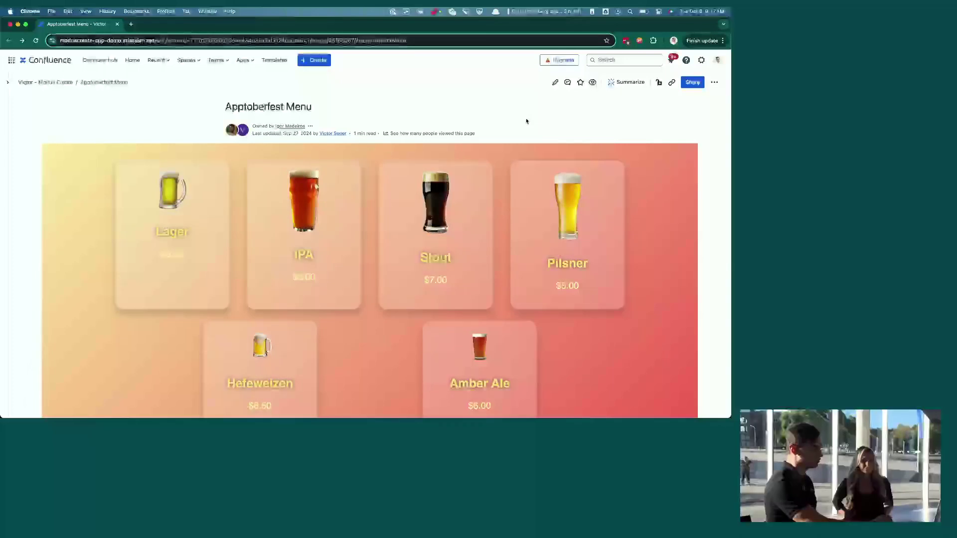
{"action": "scroll", "coordinate": [526, 122], "scroll_direction": "down", "scroll_amount": 2}
{"action": "scroll", "coordinate": [632, 190], "scroll_direction": "up", "scroll_amount": 1}
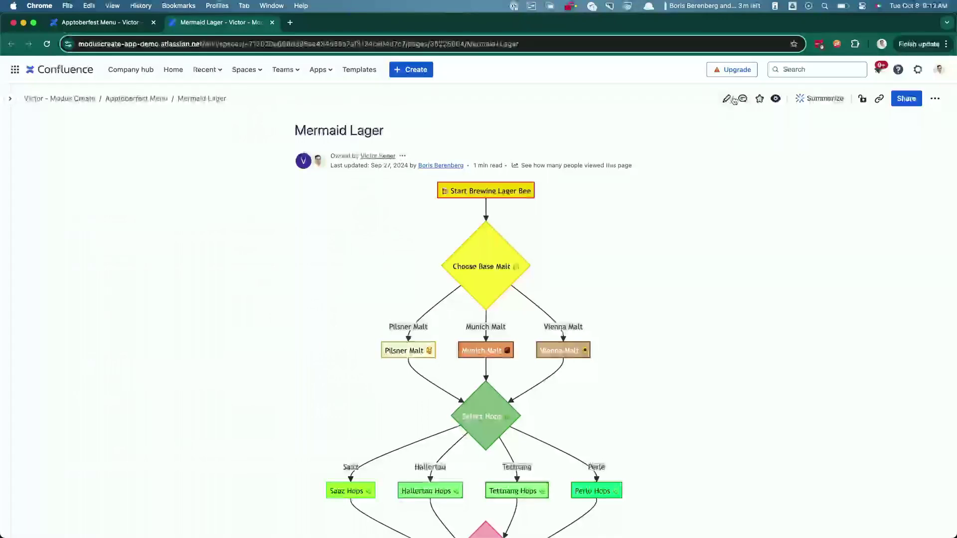
Edit the Mermaid Lager page and scroll through the flowchart's Mermaid code in the Diagram Macro.
{"action": "left_click", "coordinate": [727, 100]}
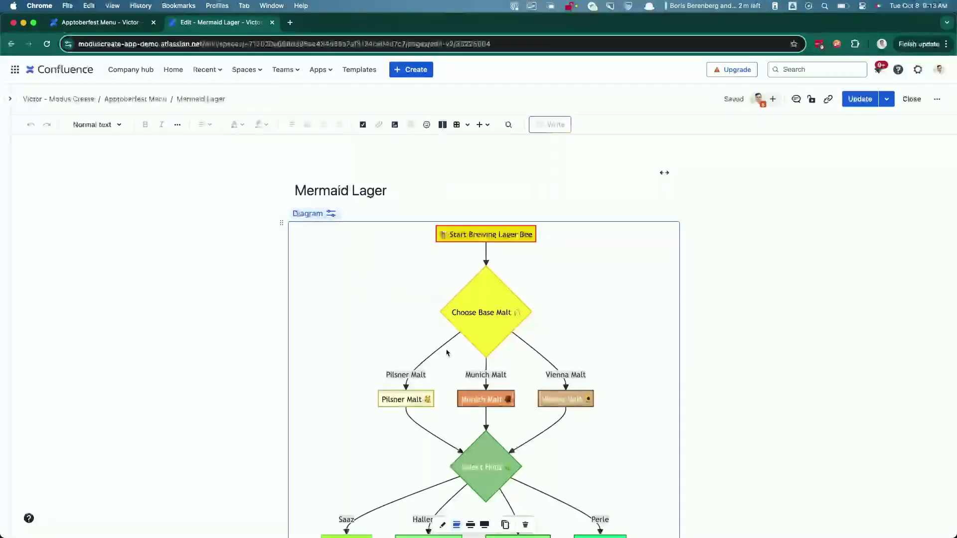
{"action": "scroll", "coordinate": [453, 338], "scroll_direction": "down", "scroll_amount": 6}
{"action": "scroll", "coordinate": [453, 338], "scroll_direction": "down", "scroll_amount": 10}
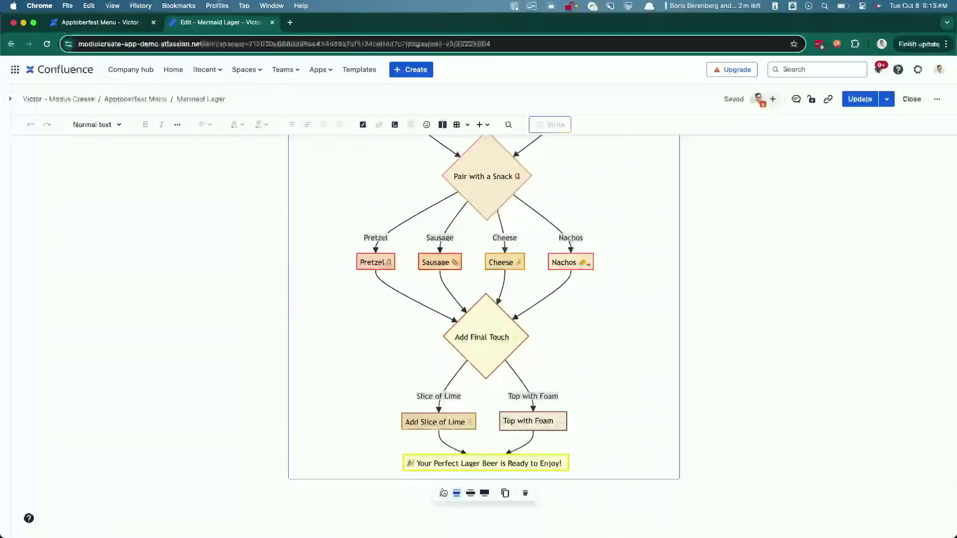
{"action": "left_click", "coordinate": [442, 494]}
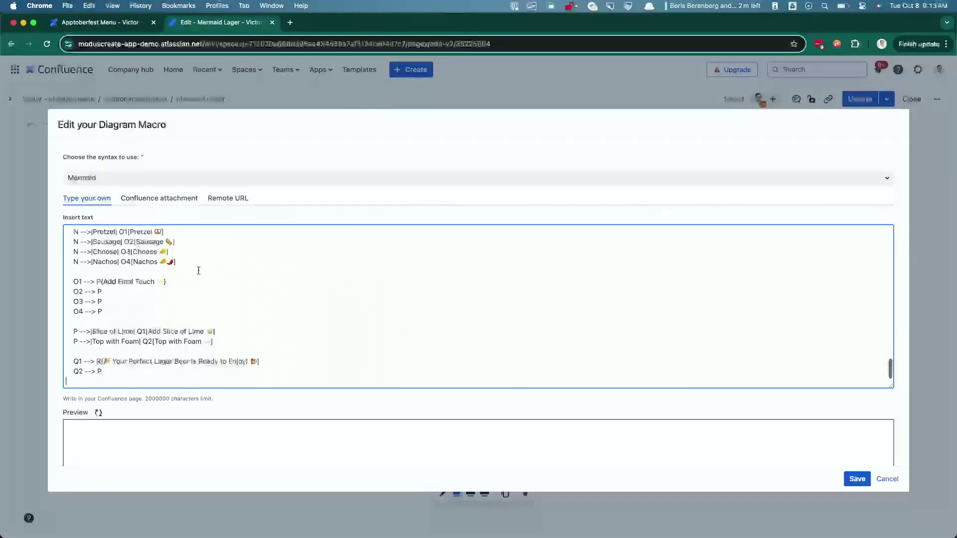
{"action": "scroll", "coordinate": [209, 287], "scroll_direction": "up", "scroll_amount": 3}
{"action": "scroll", "coordinate": [209, 287], "scroll_direction": "up", "scroll_amount": 10}
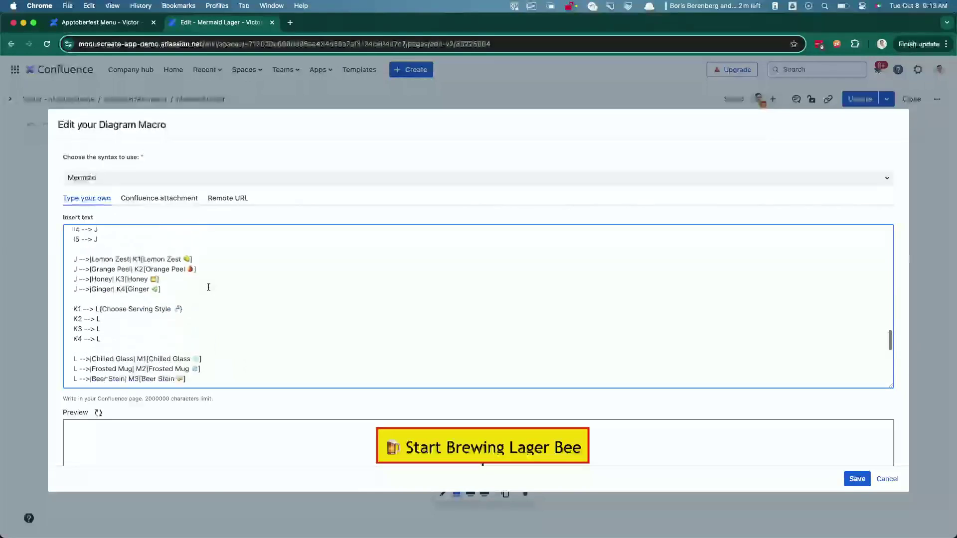
{"action": "scroll", "coordinate": [208, 281], "scroll_direction": "up", "scroll_amount": 10}
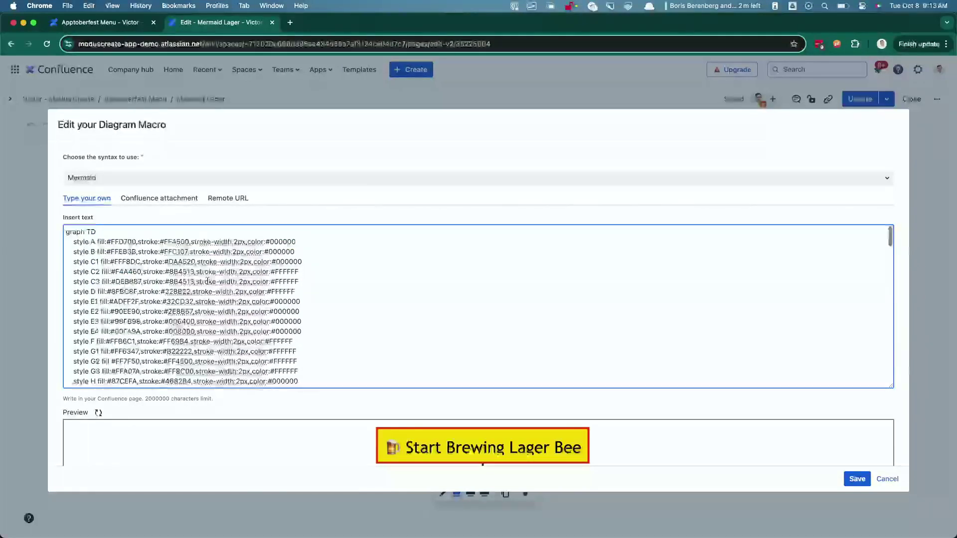
{"action": "scroll", "coordinate": [207, 280], "scroll_direction": "down", "scroll_amount": 10}
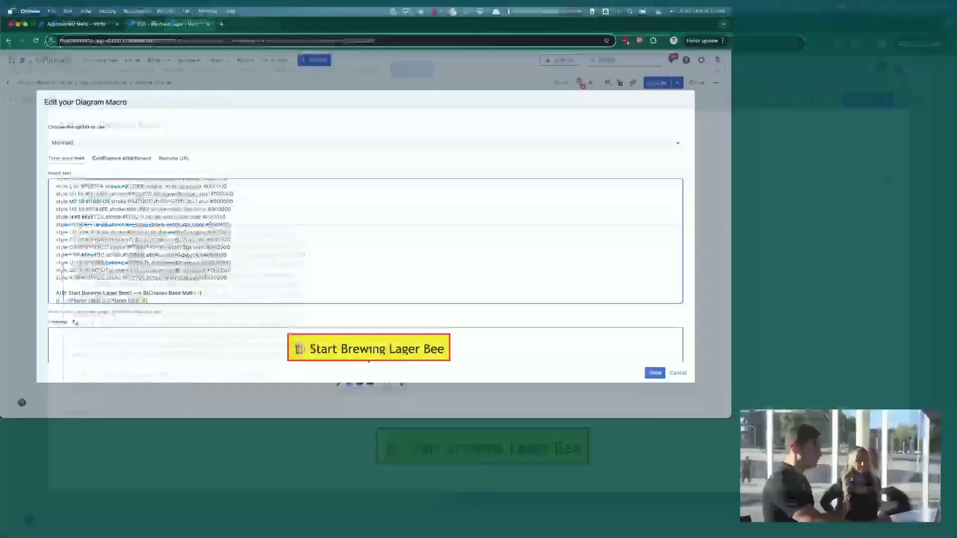
{"action": "scroll", "coordinate": [276, 285], "scroll_direction": "down", "scroll_amount": 10}
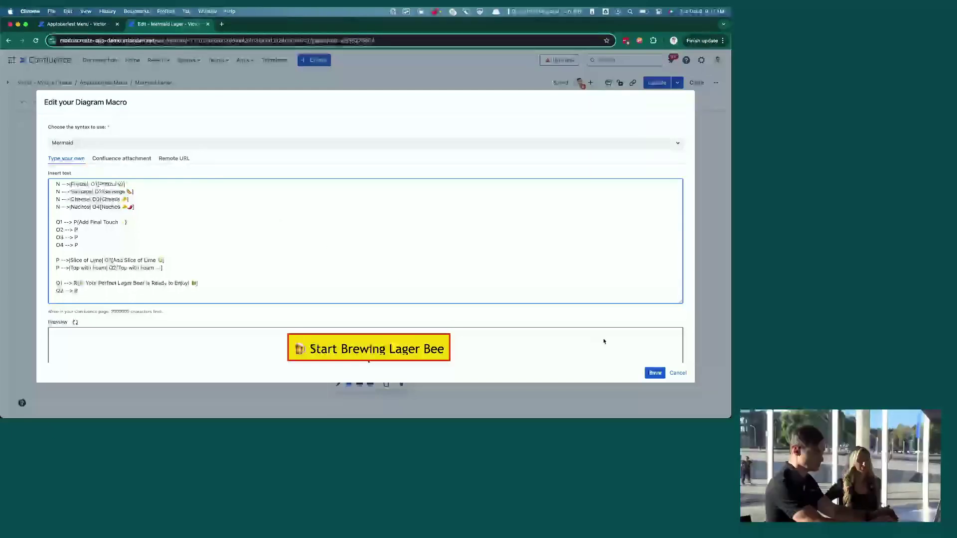
Cancel the Diagram Macro dialog and scroll through the whole lager brewing flowchart in the editor.
{"action": "left_click", "coordinate": [679, 373]}
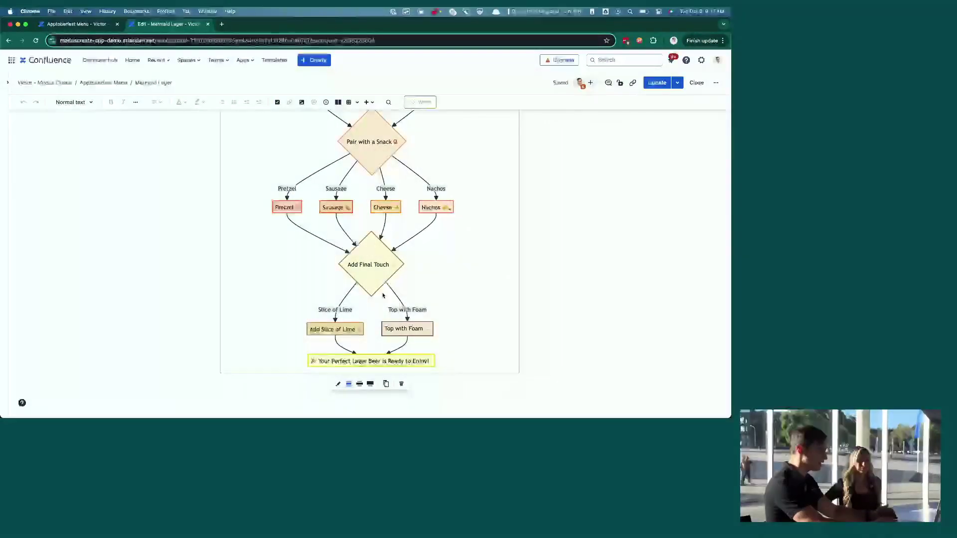
{"action": "scroll", "coordinate": [510, 190], "scroll_direction": "up", "scroll_amount": 10}
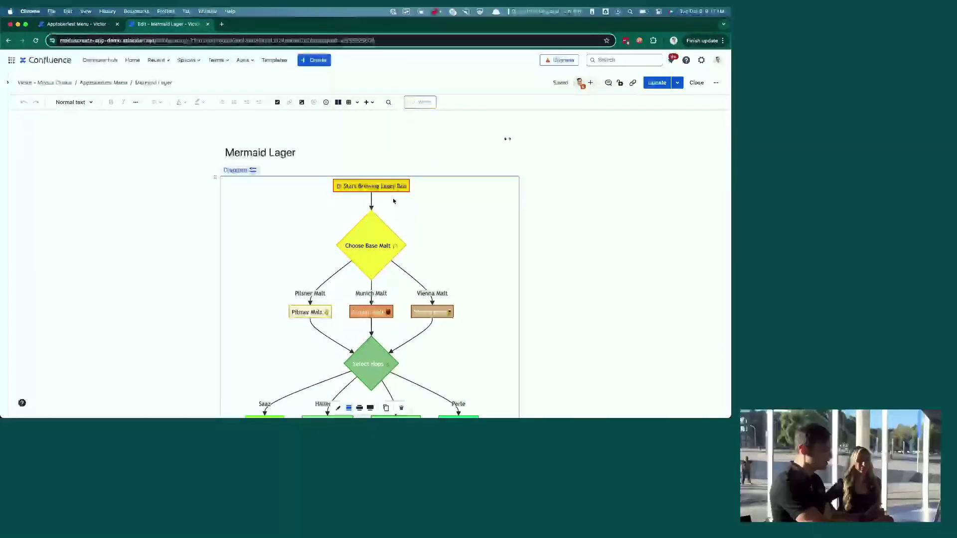
{"action": "scroll", "coordinate": [392, 204], "scroll_direction": "down", "scroll_amount": 1}
{"action": "scroll", "coordinate": [383, 222], "scroll_direction": "down", "scroll_amount": 1}
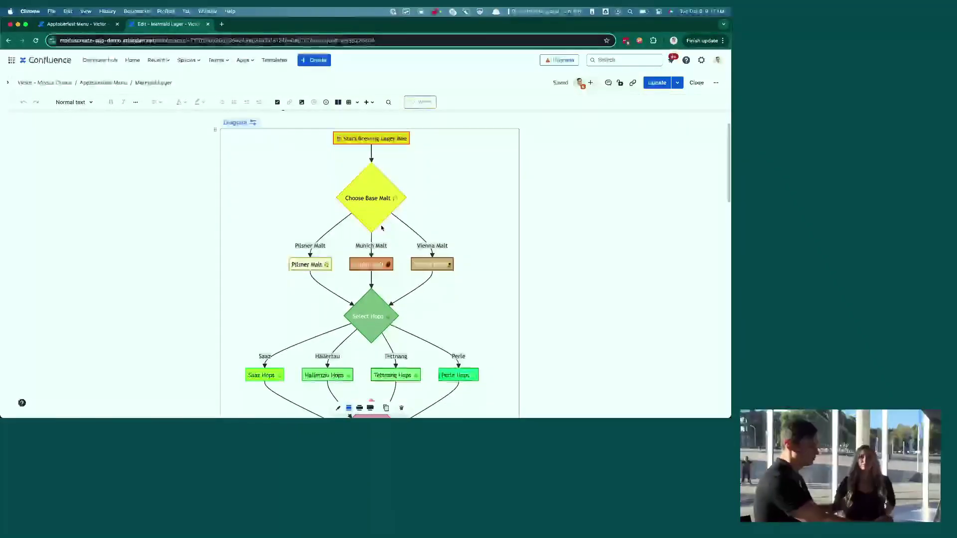
{"action": "scroll", "coordinate": [370, 195], "scroll_direction": "down", "scroll_amount": 8}
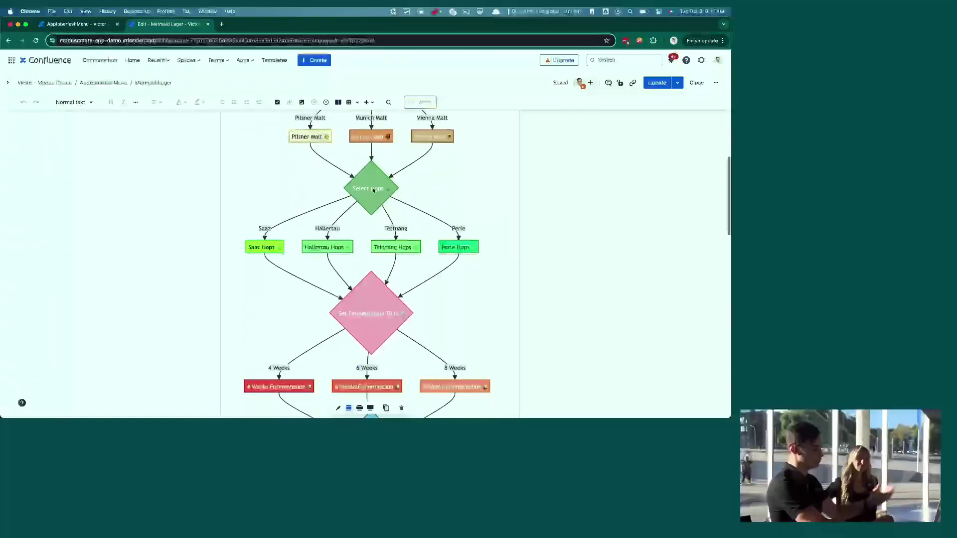
{"action": "scroll", "coordinate": [374, 190], "scroll_direction": "down", "scroll_amount": 1}
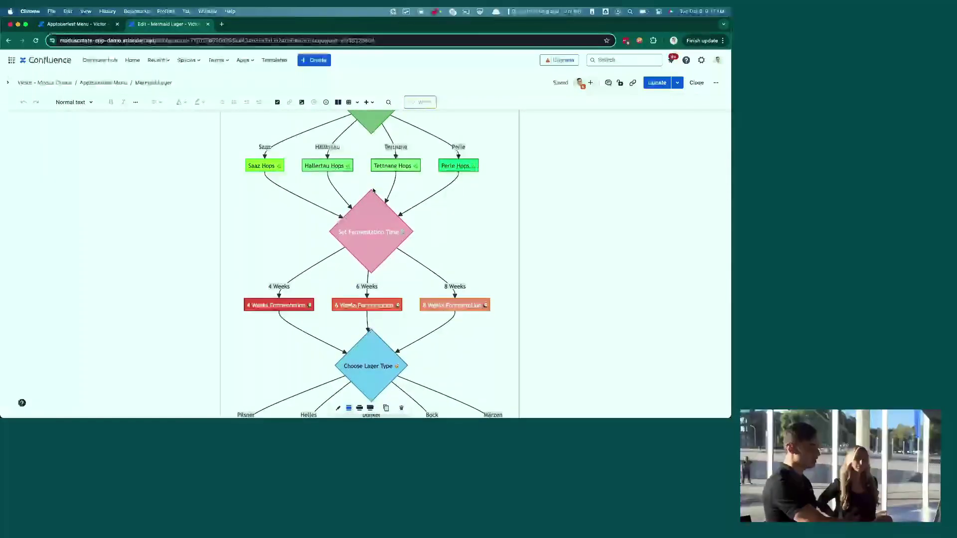
{"action": "scroll", "coordinate": [373, 191], "scroll_direction": "down", "scroll_amount": 6}
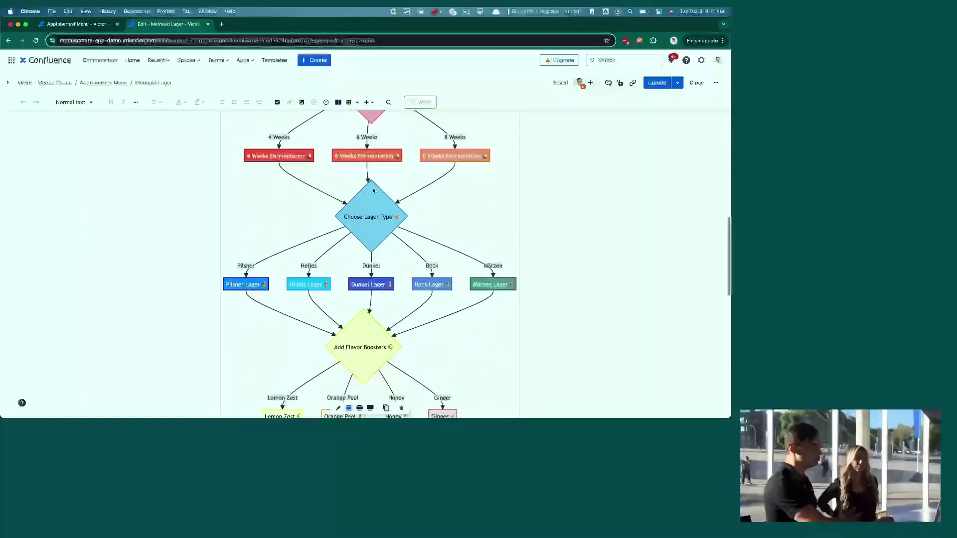
{"action": "scroll", "coordinate": [373, 191], "scroll_direction": "down", "scroll_amount": 9}
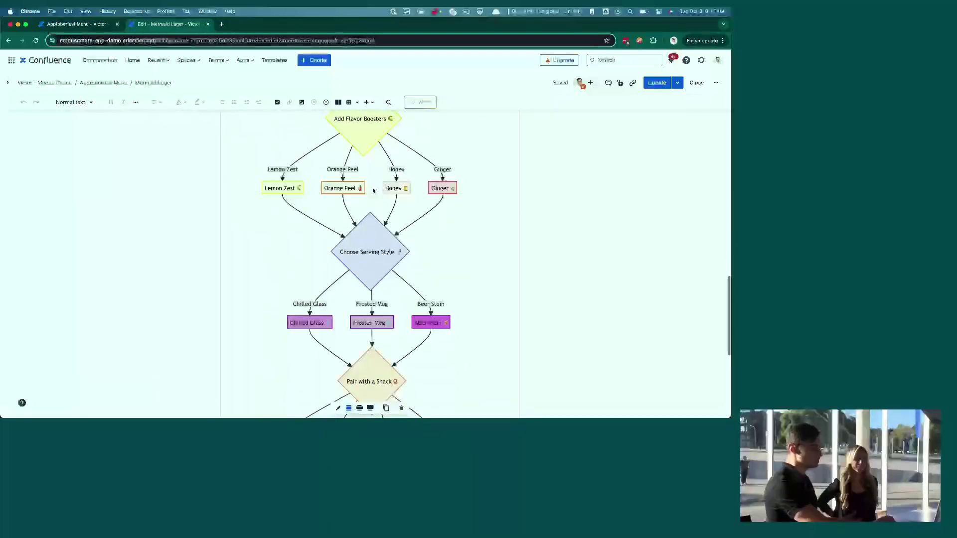
{"action": "scroll", "coordinate": [388, 314], "scroll_direction": "down", "scroll_amount": 3}
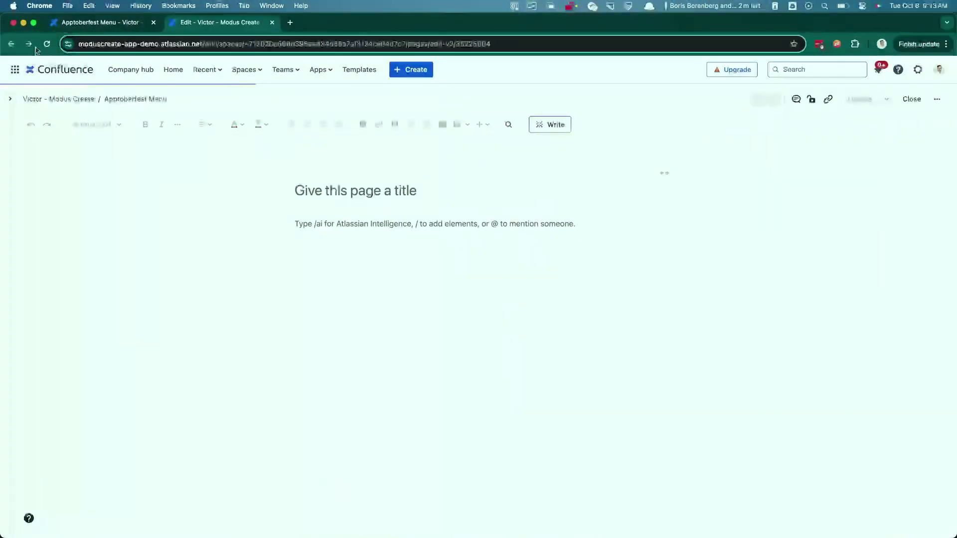
Go back to the Mermaid Lager page and scroll down through it.
{"action": "left_click", "coordinate": [12, 44]}
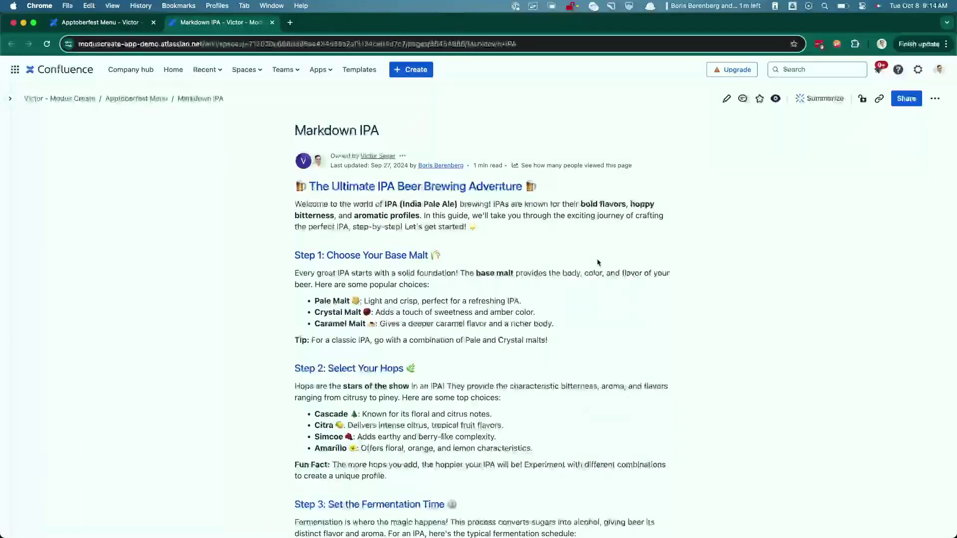
{"action": "scroll", "coordinate": [598, 263], "scroll_direction": "down", "scroll_amount": 3}
{"action": "scroll", "coordinate": [599, 263], "scroll_direction": "down", "scroll_amount": 10}
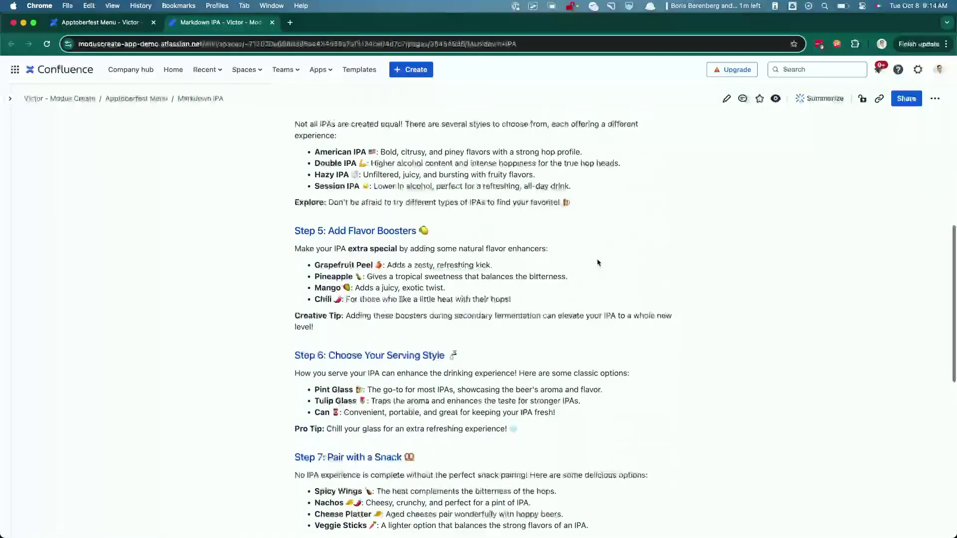
View the Markdown IPA page's Markdown macro source, cancel it, and close the editor tab.
{"action": "left_click", "coordinate": [726, 98]}
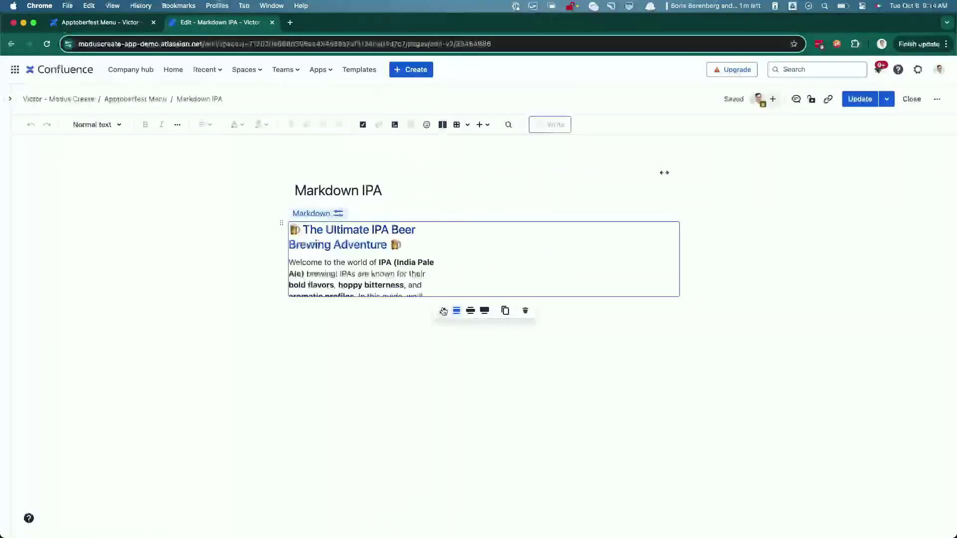
{"action": "left_click", "coordinate": [442, 312]}
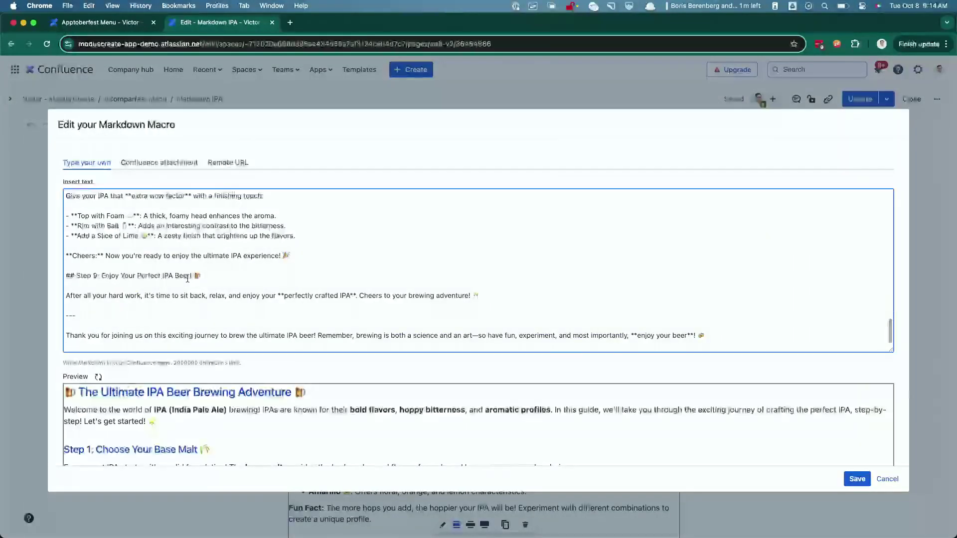
{"action": "scroll", "coordinate": [214, 227], "scroll_direction": "up", "scroll_amount": 15}
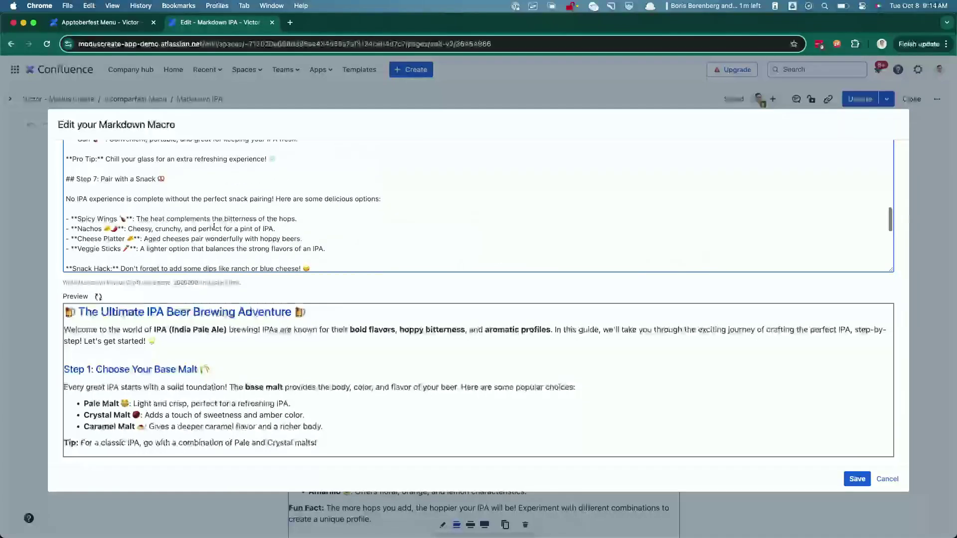
{"action": "scroll", "coordinate": [214, 226], "scroll_direction": "up", "scroll_amount": 2}
{"action": "left_click", "coordinate": [895, 477]}
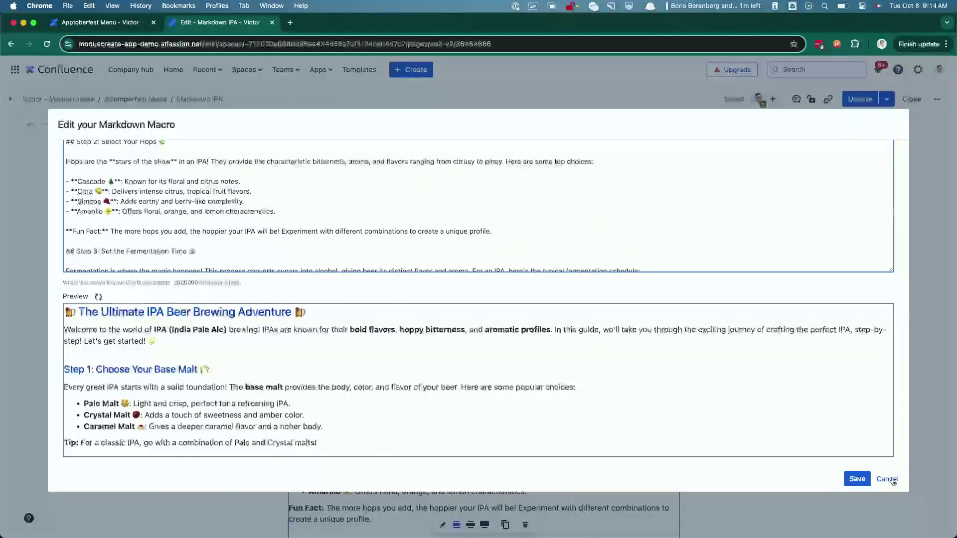
{"action": "left_click", "coordinate": [272, 23]}
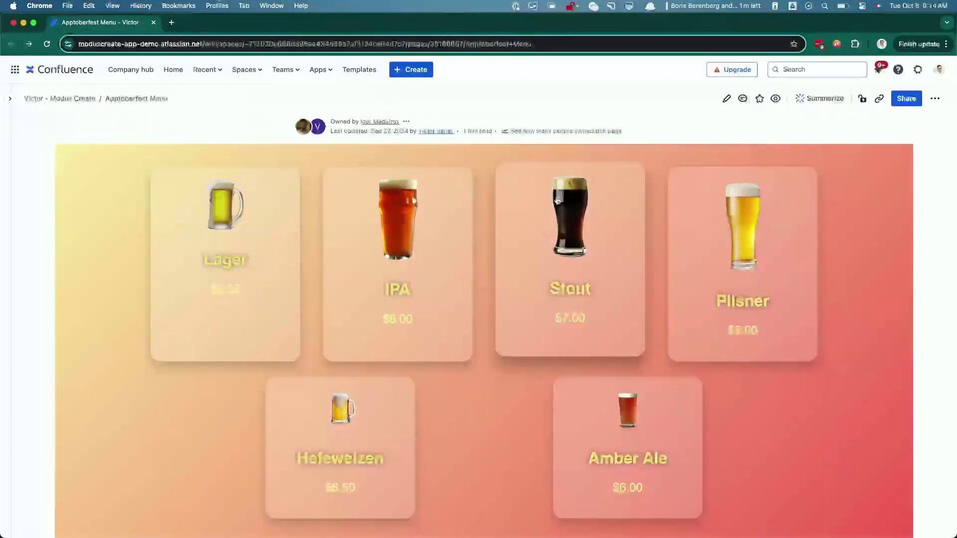
Open the Stout page's Swagger UI, peek at /brew/stout/malt, then expand /brew/stout/fermentation.
{"action": "left_click", "coordinate": [566, 216]}
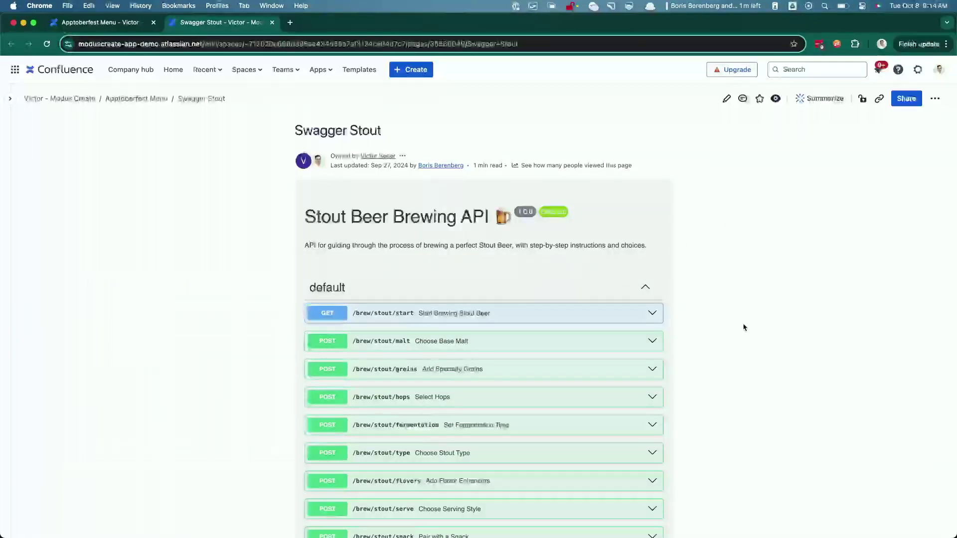
{"action": "scroll", "coordinate": [698, 339], "scroll_direction": "down", "scroll_amount": 3}
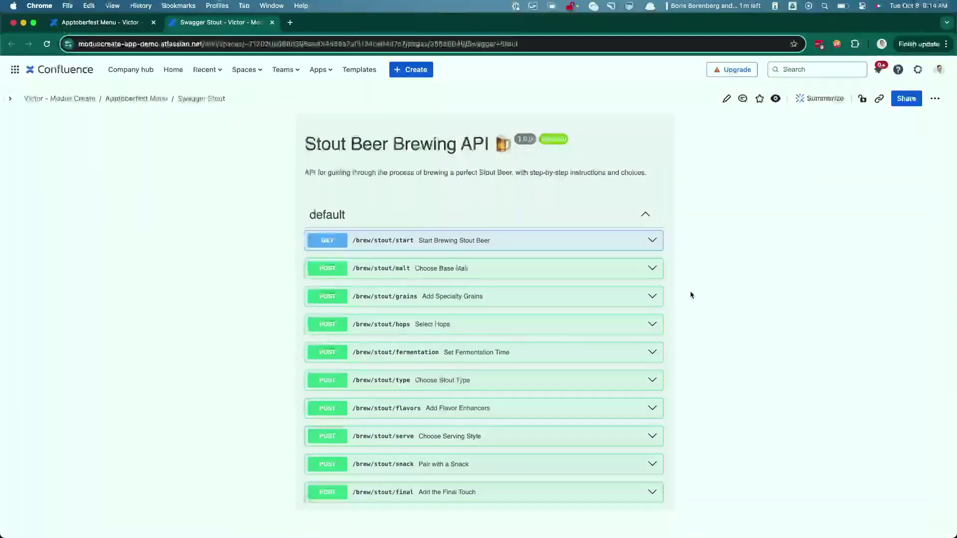
{"action": "left_click", "coordinate": [653, 269]}
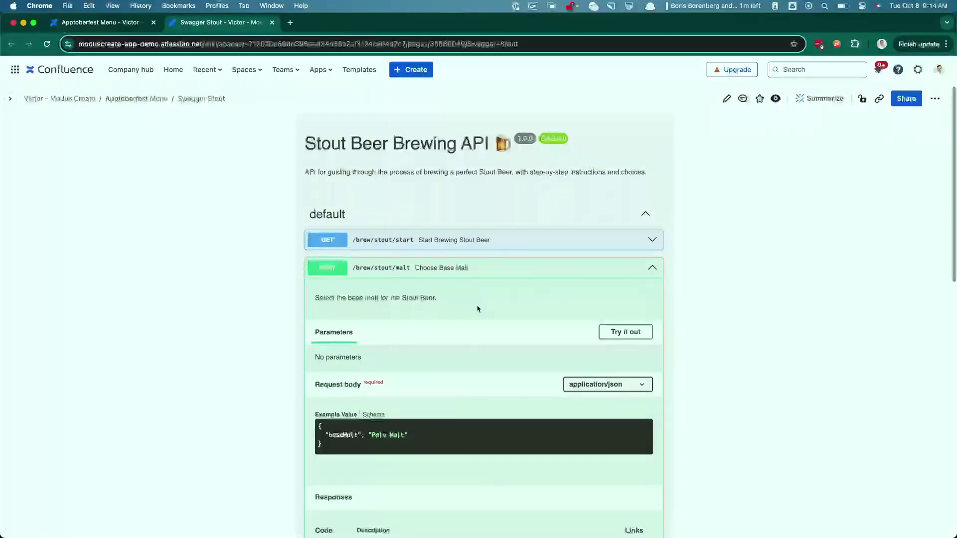
{"action": "scroll", "coordinate": [449, 279], "scroll_direction": "down", "scroll_amount": 1}
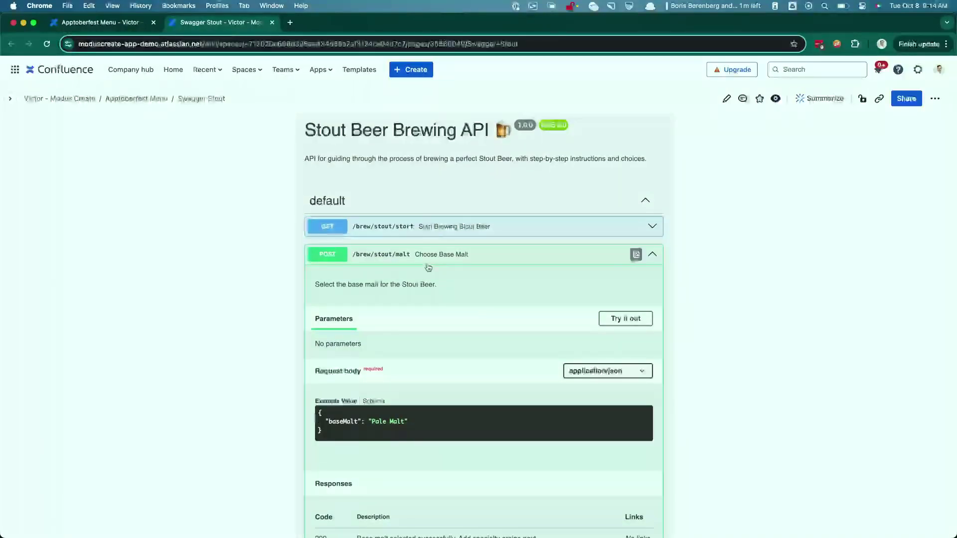
{"action": "scroll", "coordinate": [429, 268], "scroll_direction": "down", "scroll_amount": 3}
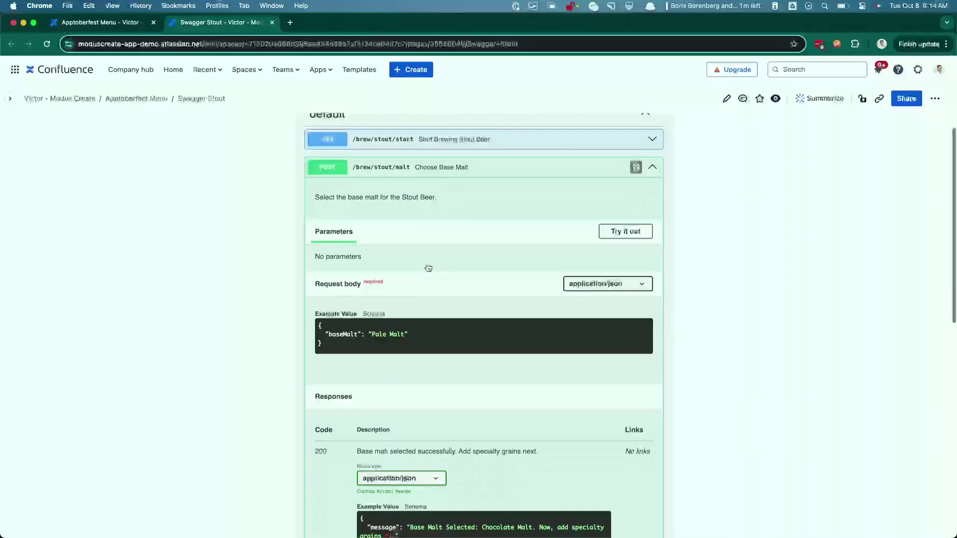
{"action": "left_click", "coordinate": [613, 167]}
{"action": "scroll", "coordinate": [611, 235], "scroll_direction": "down", "scroll_amount": 2}
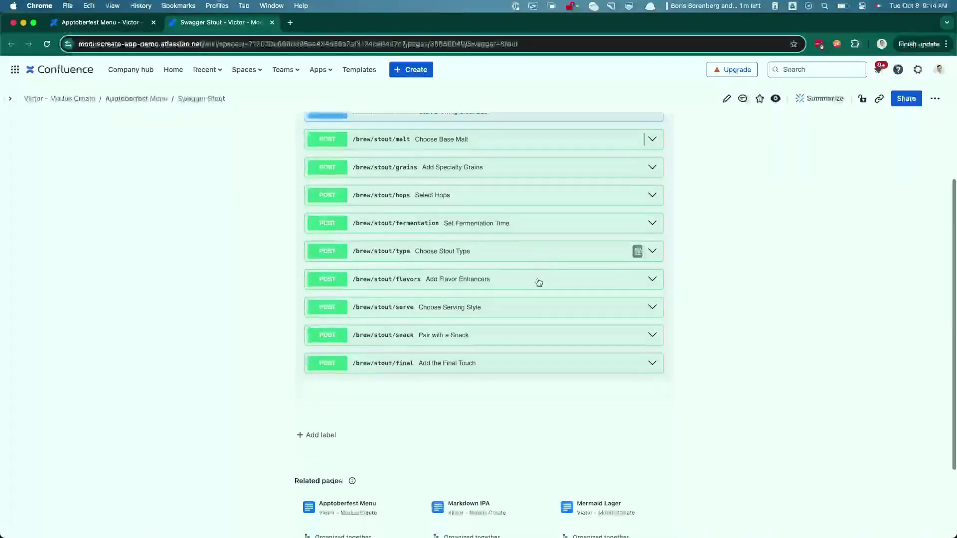
{"action": "left_click", "coordinate": [653, 201]}
{"action": "scroll", "coordinate": [623, 279], "scroll_direction": "down", "scroll_amount": 4}
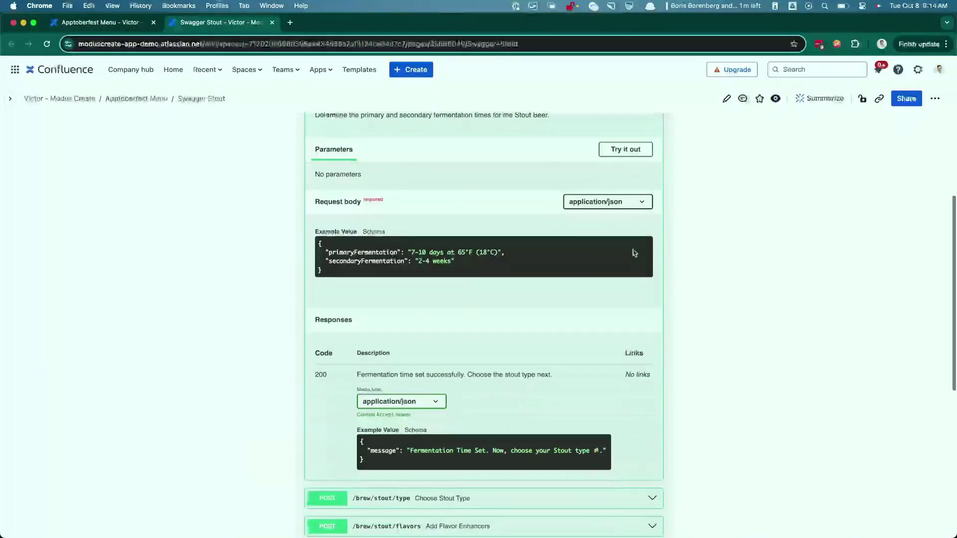
{"action": "scroll", "coordinate": [609, 337], "scroll_direction": "up", "scroll_amount": 10}
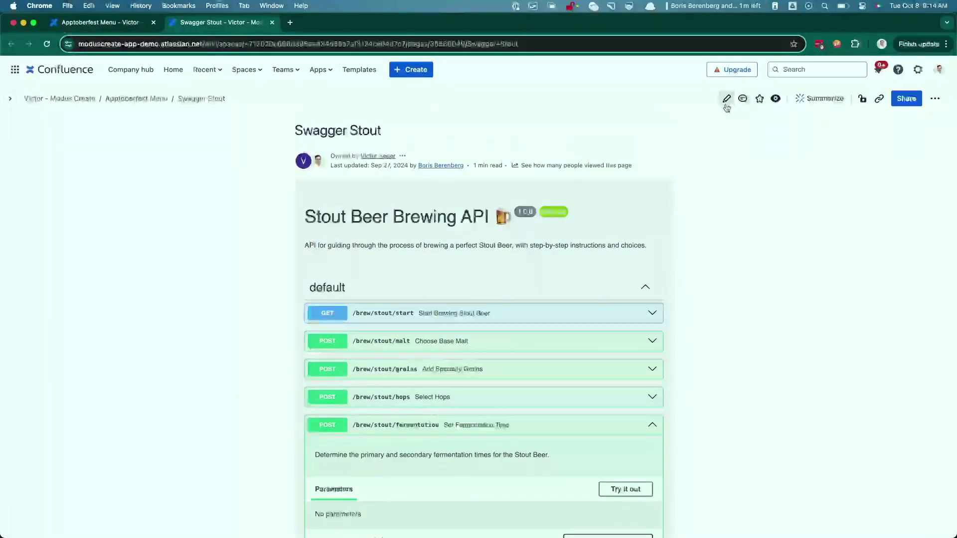
Edit the Swagger Stout page, scroll its OpenAPI YAML source, then close the editor tab unchanged.
{"action": "left_click", "coordinate": [725, 99]}
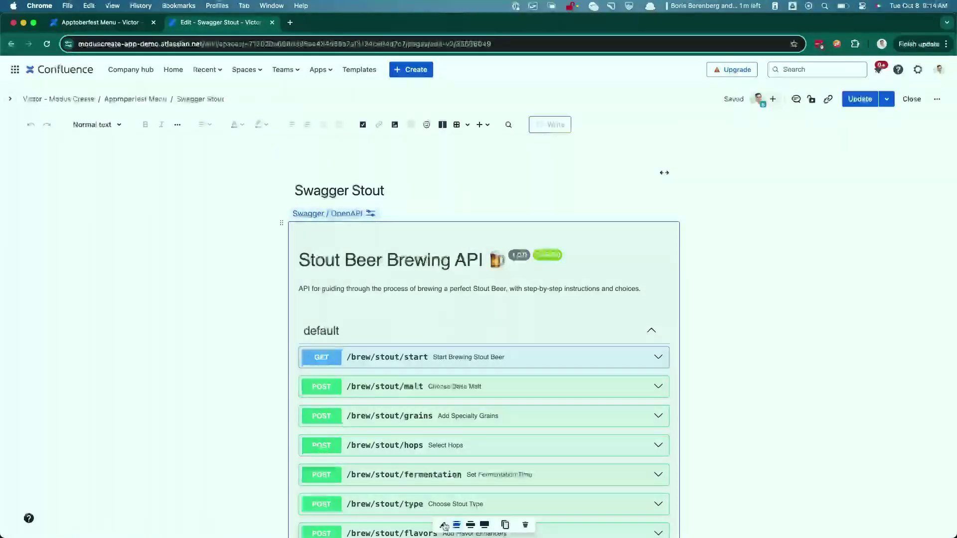
{"action": "left_click", "coordinate": [442, 525]}
{"action": "scroll", "coordinate": [252, 237], "scroll_direction": "down", "scroll_amount": 15}
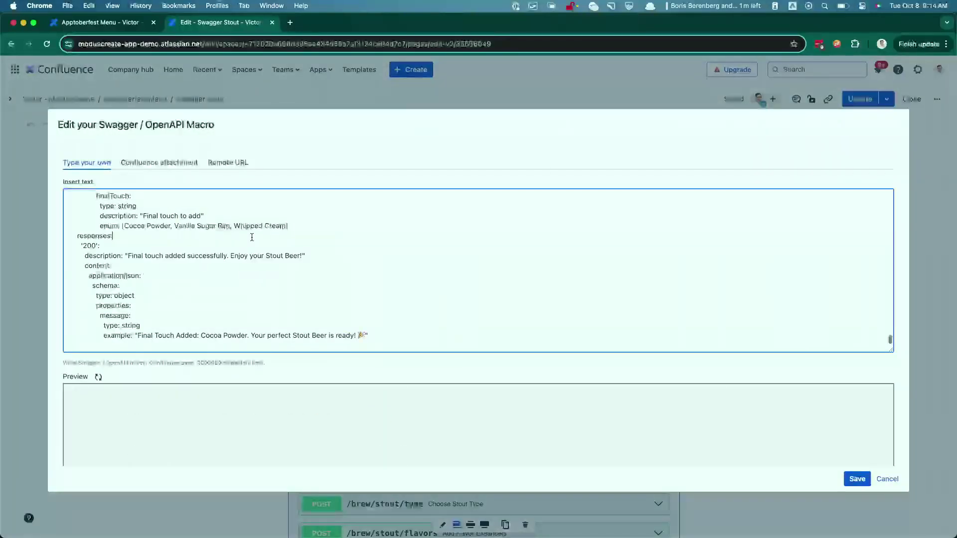
{"action": "scroll", "coordinate": [250, 263], "scroll_direction": "down", "scroll_amount": 3}
{"action": "scroll", "coordinate": [250, 263], "scroll_direction": "up", "scroll_amount": 15}
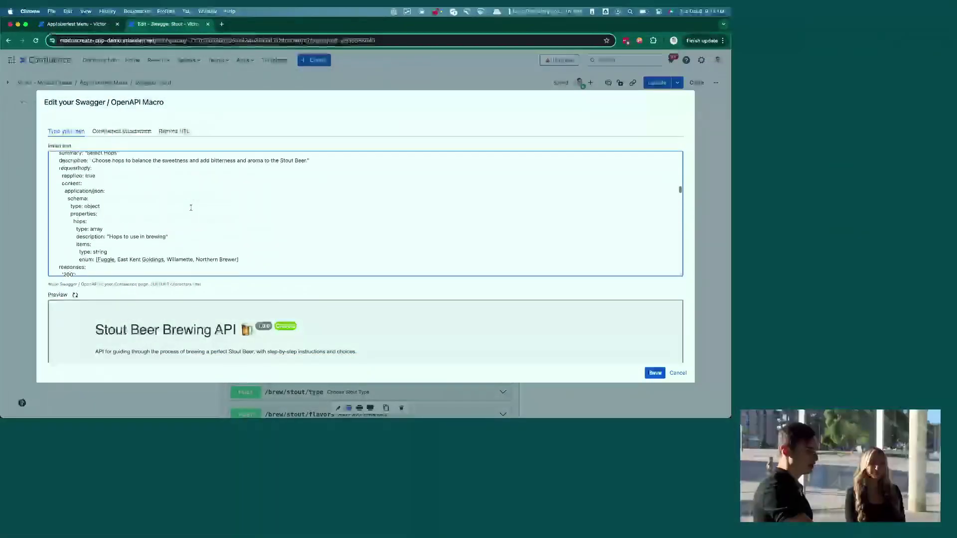
{"action": "scroll", "coordinate": [191, 208], "scroll_direction": "up", "scroll_amount": 15}
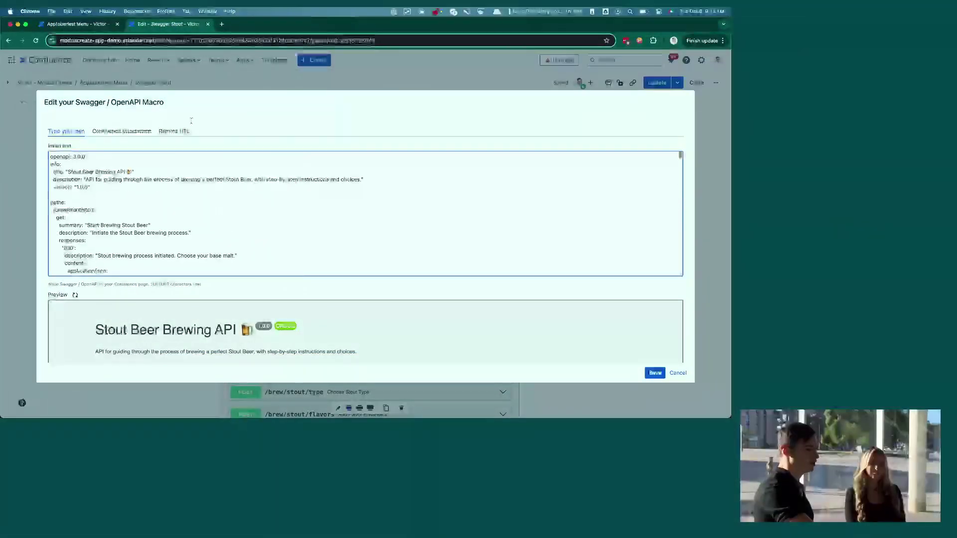
{"action": "left_click", "coordinate": [208, 25]}
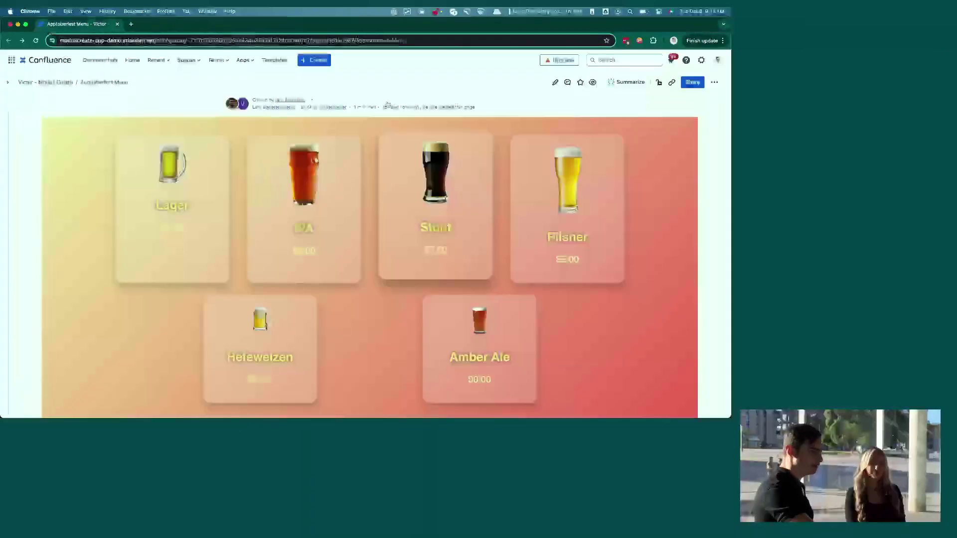
{"action": "left_click", "coordinate": [579, 203]}
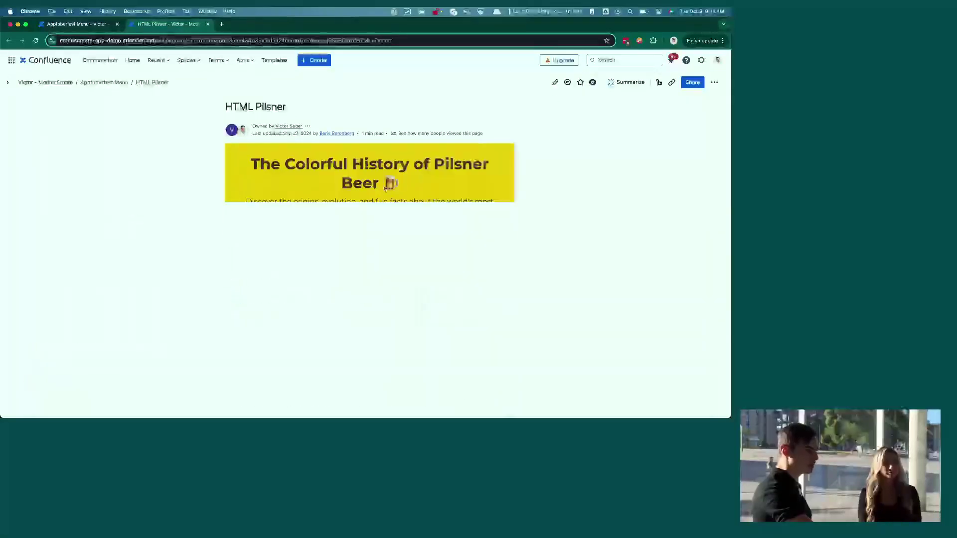
{"action": "scroll", "coordinate": [397, 247], "scroll_direction": "down", "scroll_amount": 5}
{"action": "left_click", "coordinate": [376, 229]}
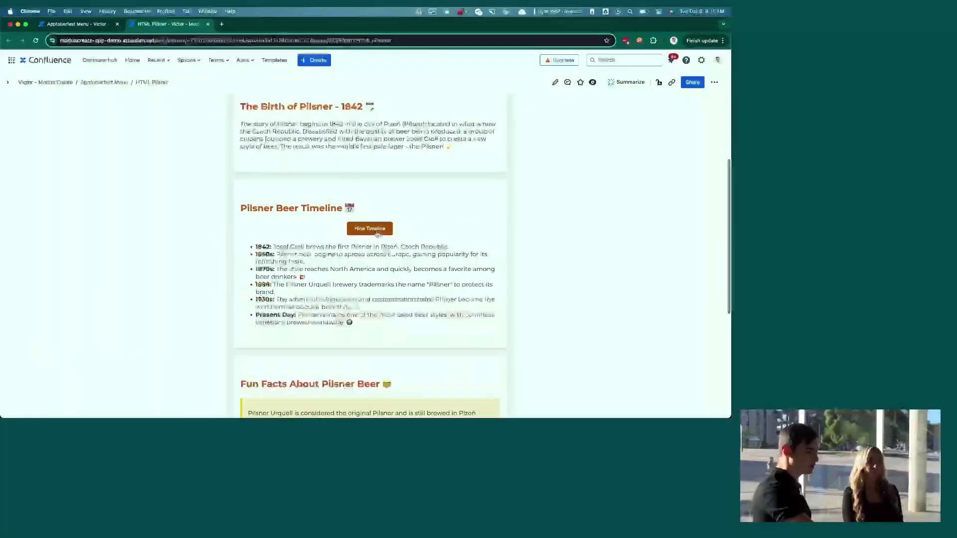
{"action": "scroll", "coordinate": [375, 265], "scroll_direction": "down", "scroll_amount": 5}
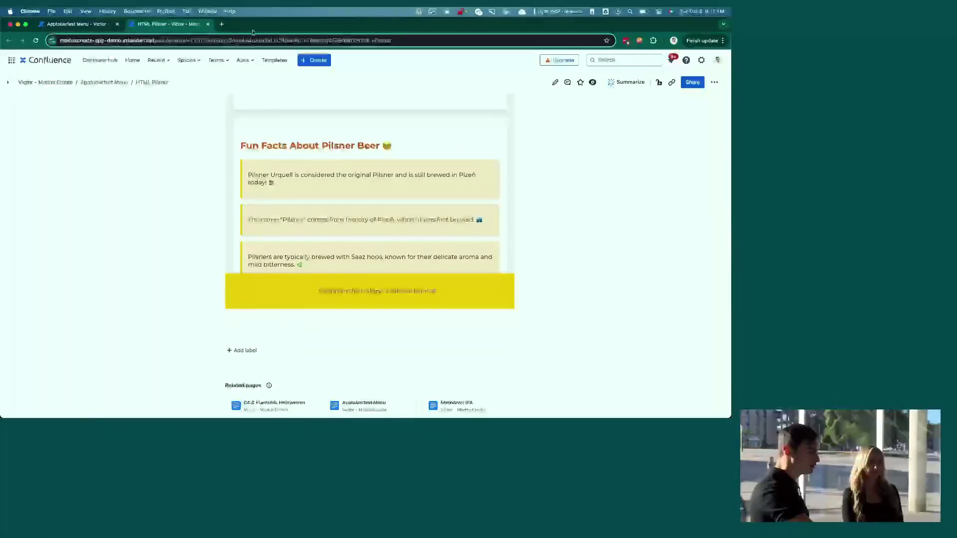
{"action": "left_click", "coordinate": [208, 24]}
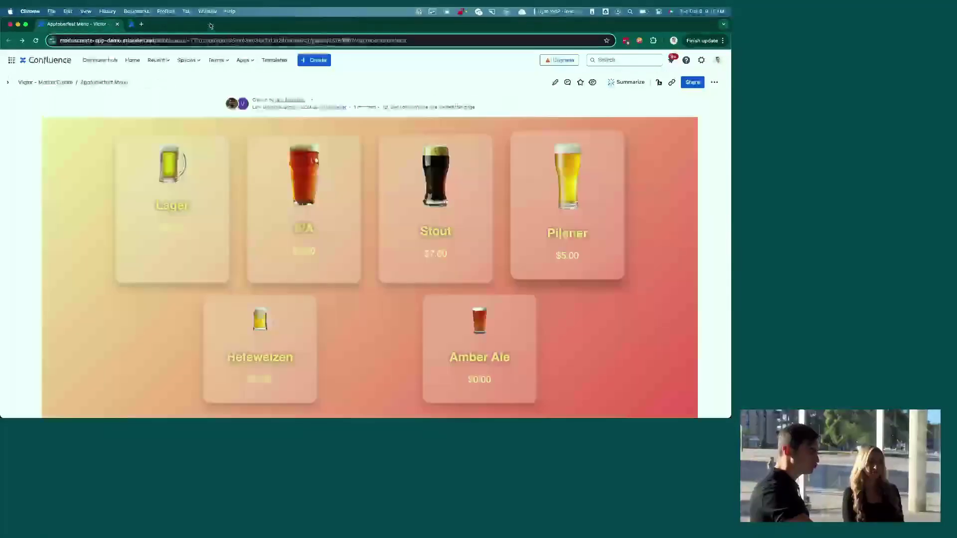
{"action": "left_click", "coordinate": [271, 320]}
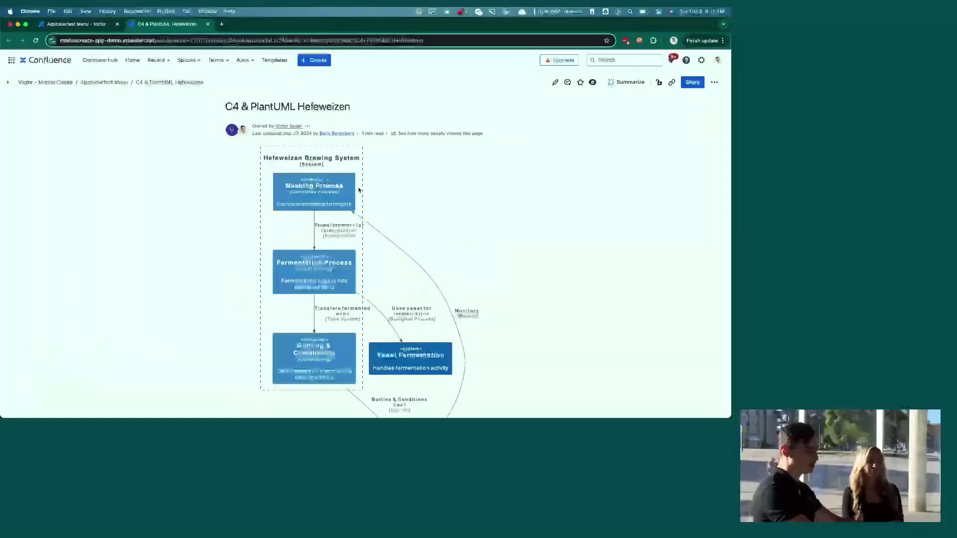
{"action": "scroll", "coordinate": [302, 265], "scroll_direction": "down", "scroll_amount": 5}
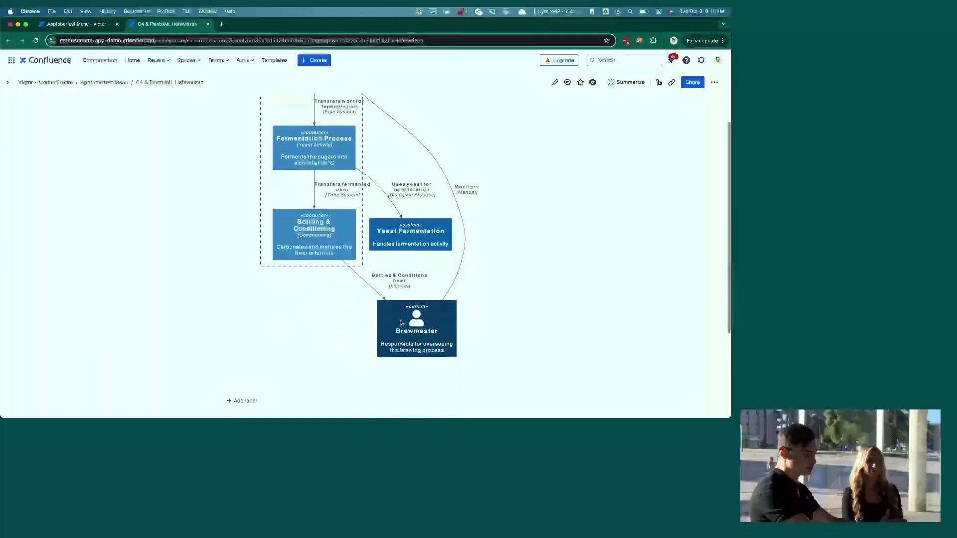
{"action": "scroll", "coordinate": [446, 264], "scroll_direction": "up", "scroll_amount": 2}
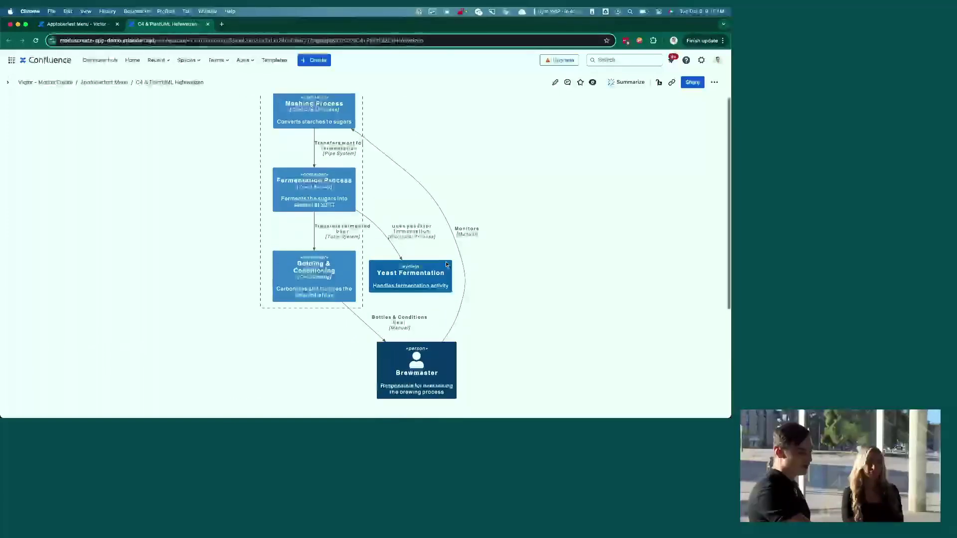
{"action": "scroll", "coordinate": [445, 232], "scroll_direction": "up", "scroll_amount": 2}
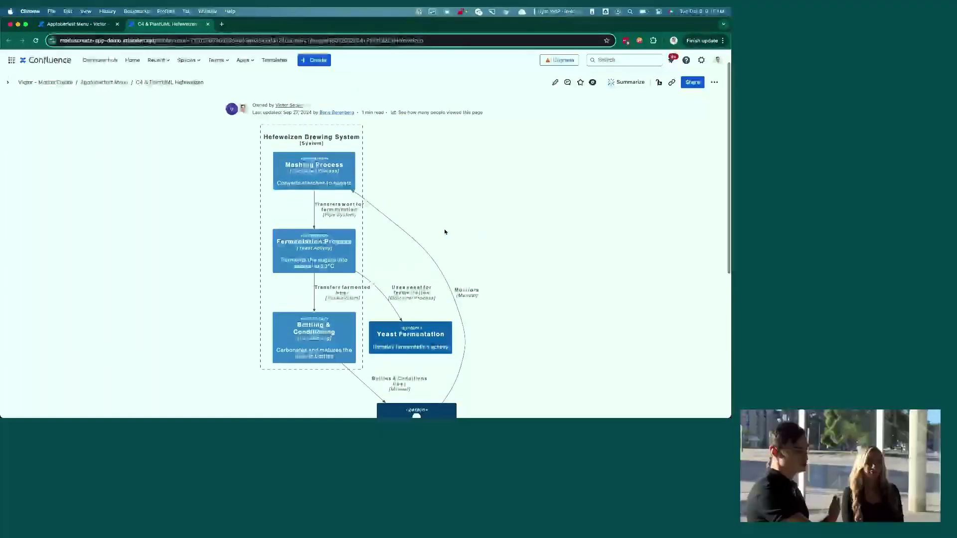
Edit the Hefeweizen page and open its diagram macro's edit dialog.
{"action": "left_click", "coordinate": [555, 82]}
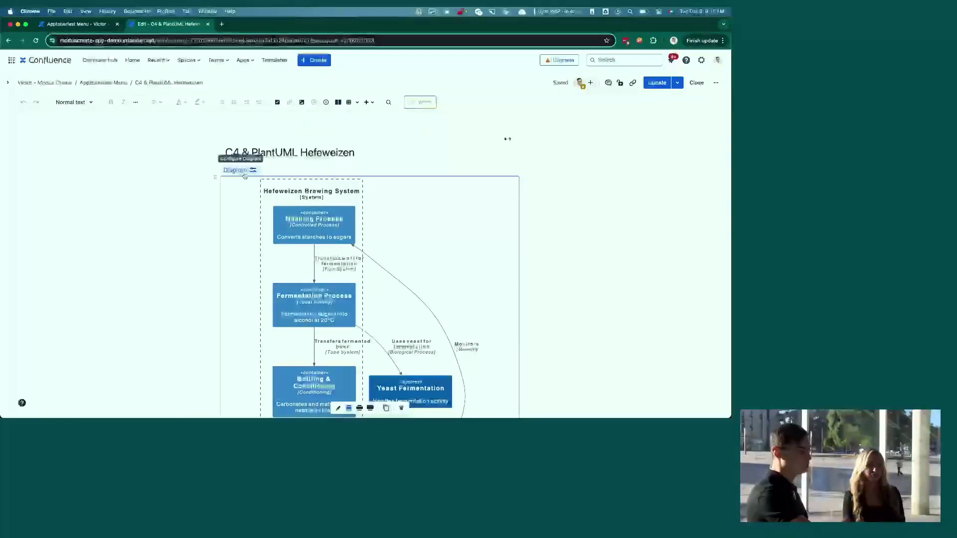
{"action": "scroll", "coordinate": [311, 208], "scroll_direction": "down", "scroll_amount": 5}
{"action": "left_click", "coordinate": [338, 385]}
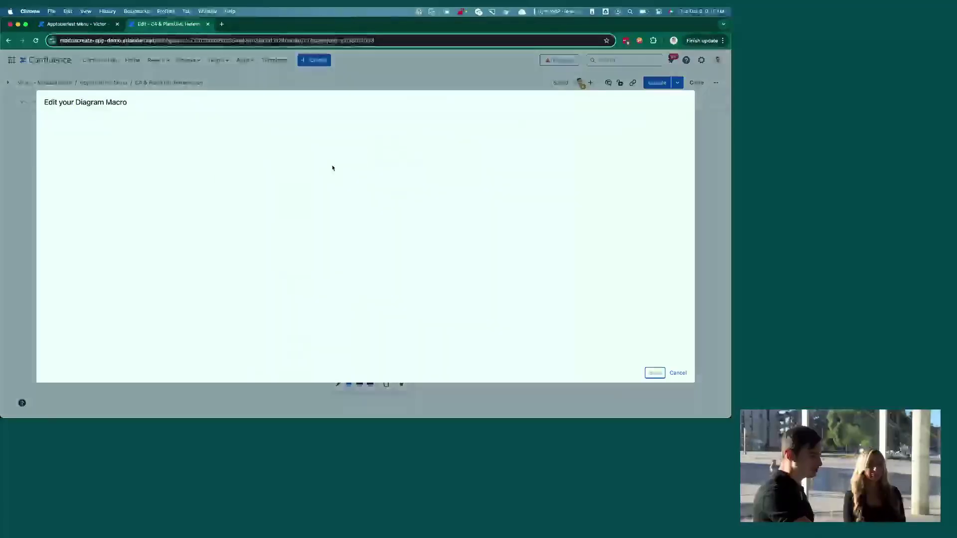
Browse the diagram syntax dropdown, keeping C4 with PlantUML as the syntax.
{"action": "left_click", "coordinate": [118, 143]}
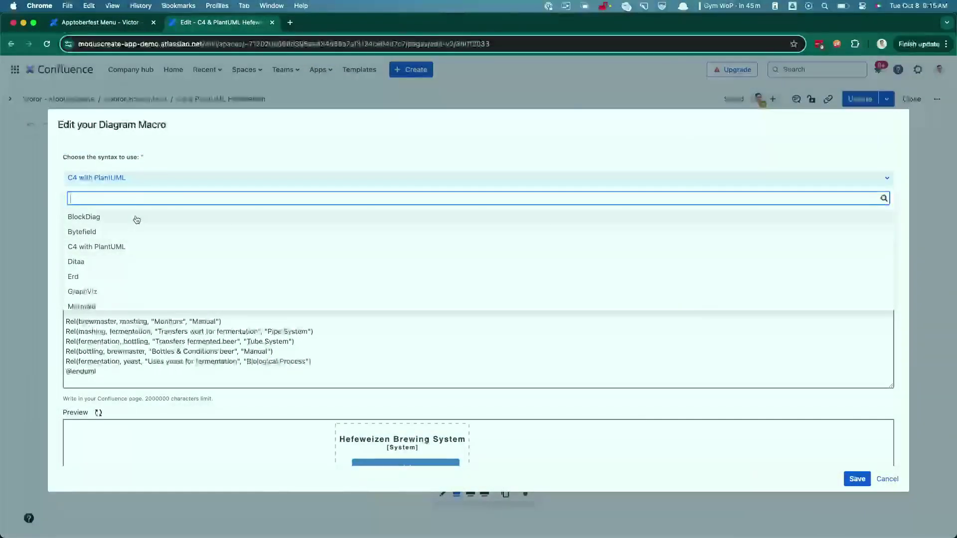
{"action": "scroll", "coordinate": [136, 224], "scroll_direction": "down", "scroll_amount": 1}
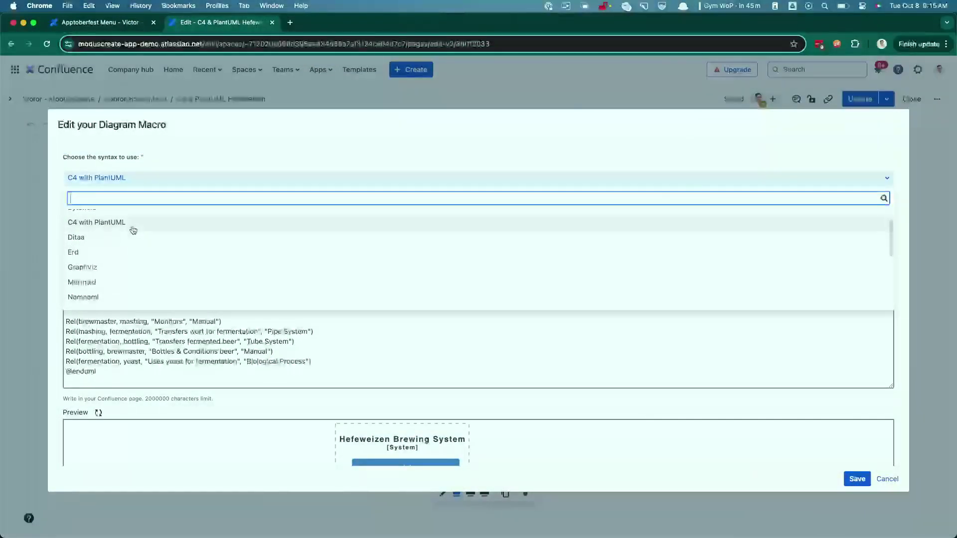
{"action": "scroll", "coordinate": [134, 230], "scroll_direction": "down", "scroll_amount": 1}
{"action": "scroll", "coordinate": [129, 242], "scroll_direction": "down", "scroll_amount": 2}
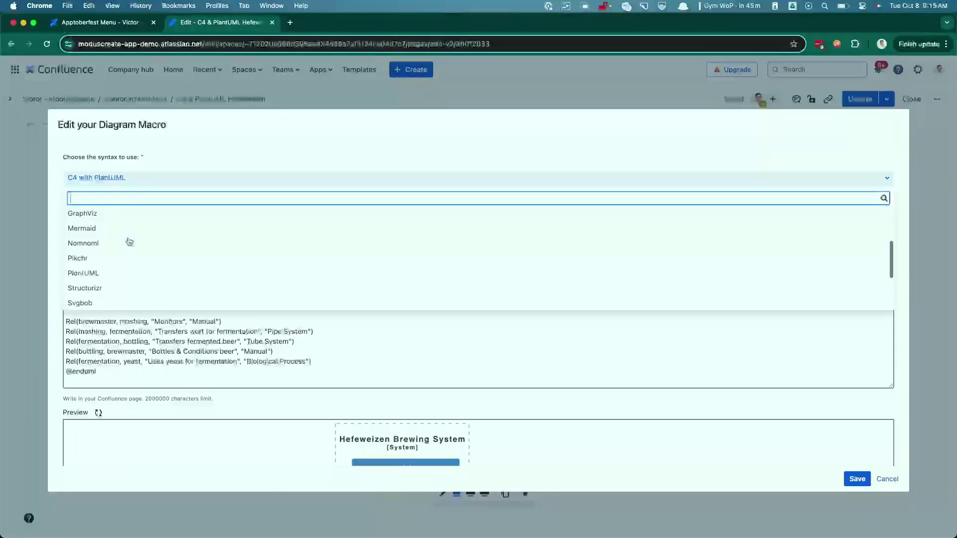
{"action": "scroll", "coordinate": [115, 238], "scroll_direction": "down", "scroll_amount": 3}
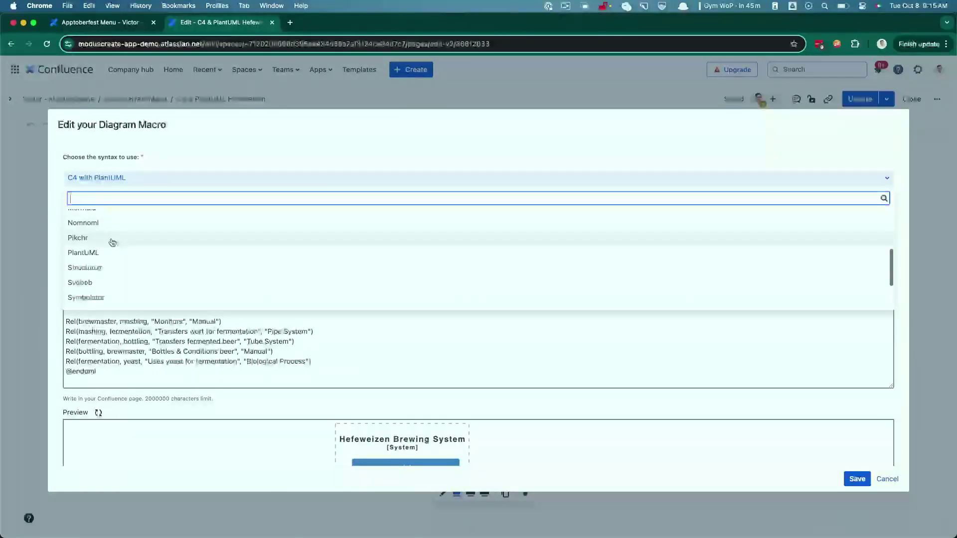
{"action": "scroll", "coordinate": [109, 245], "scroll_direction": "down", "scroll_amount": 2}
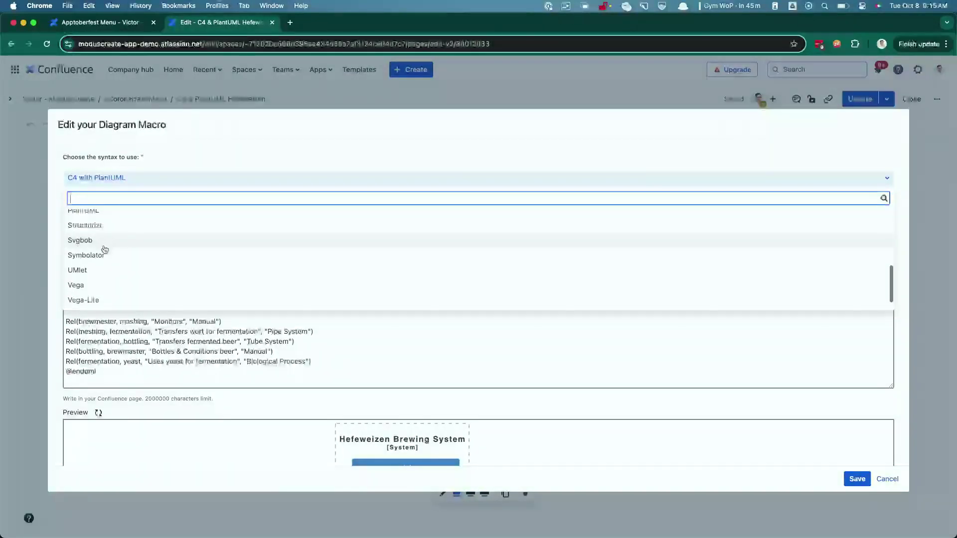
{"action": "scroll", "coordinate": [98, 257], "scroll_direction": "down", "scroll_amount": 1}
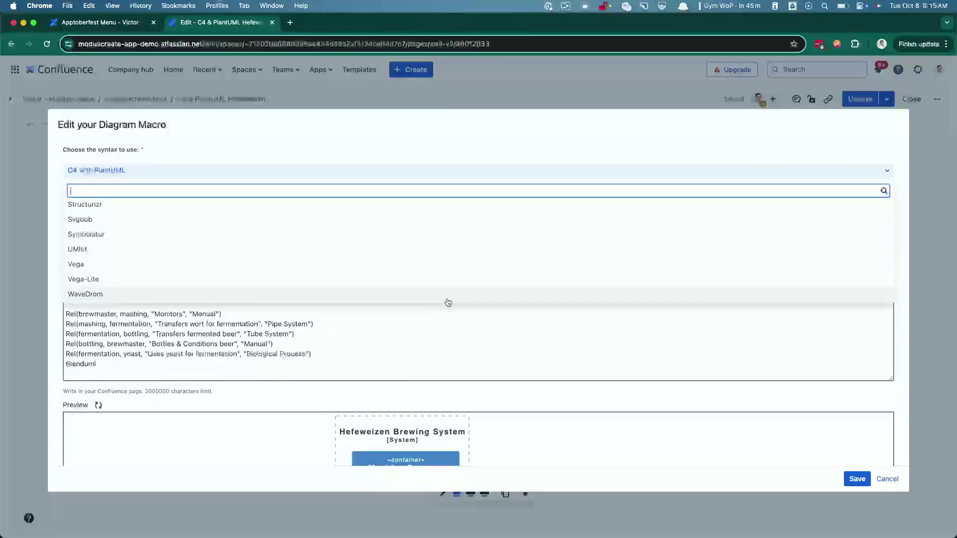
{"action": "scroll", "coordinate": [427, 271], "scroll_direction": "up", "scroll_amount": 6}
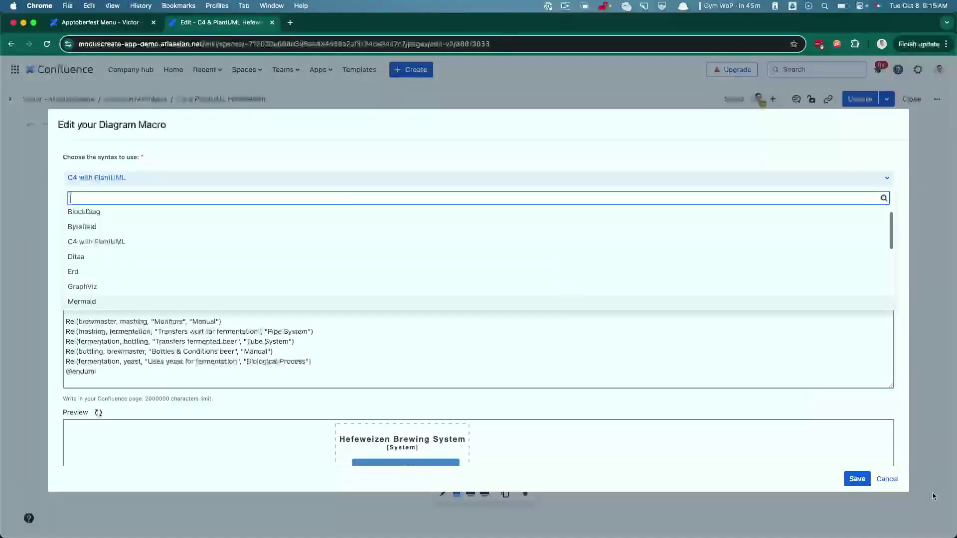
Cancel the diagram dialog, close the Hefeweizen editor tab, and start editing the LaTex Amber Ale page.
{"action": "left_click", "coordinate": [888, 479]}
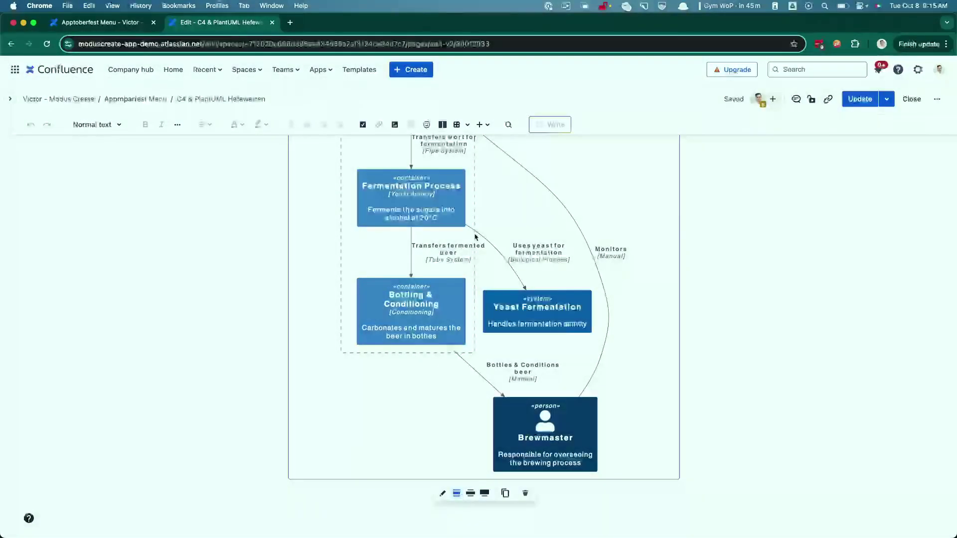
{"action": "scroll", "coordinate": [601, 344], "scroll_direction": "up", "scroll_amount": 5}
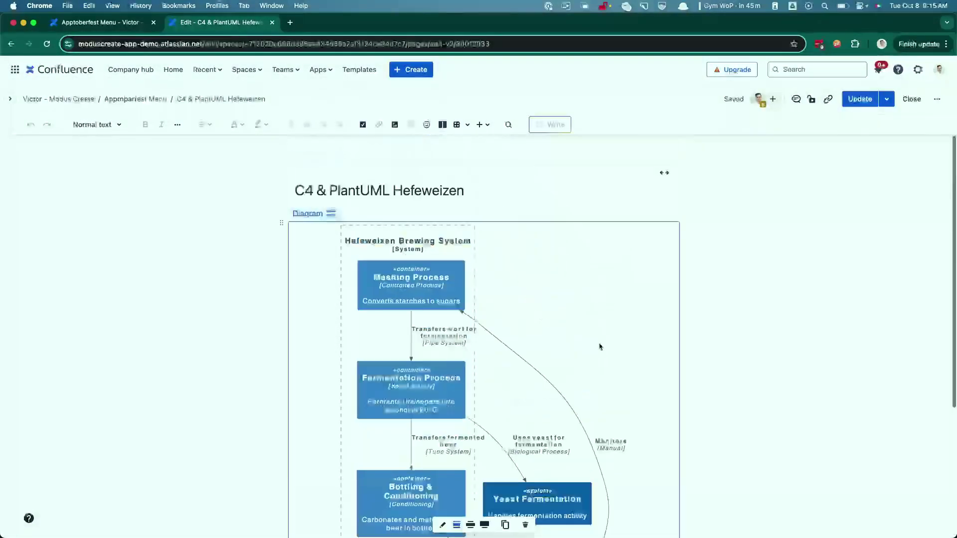
{"action": "left_click", "coordinate": [272, 23]}
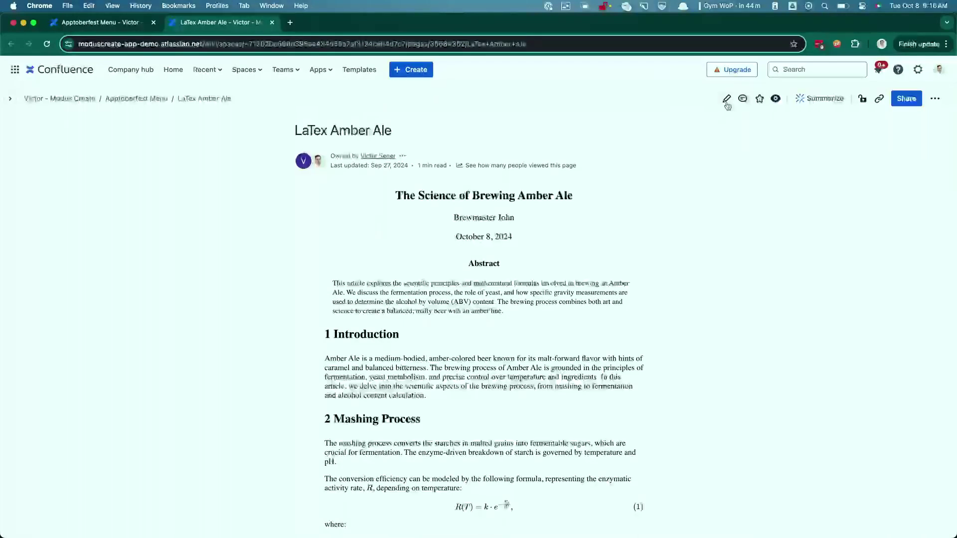
{"action": "left_click", "coordinate": [726, 101]}
Open the Amber Ale LaTeX macro's source and browse it, briefly highlighting the package import lines.
{"action": "left_click", "coordinate": [402, 237]}
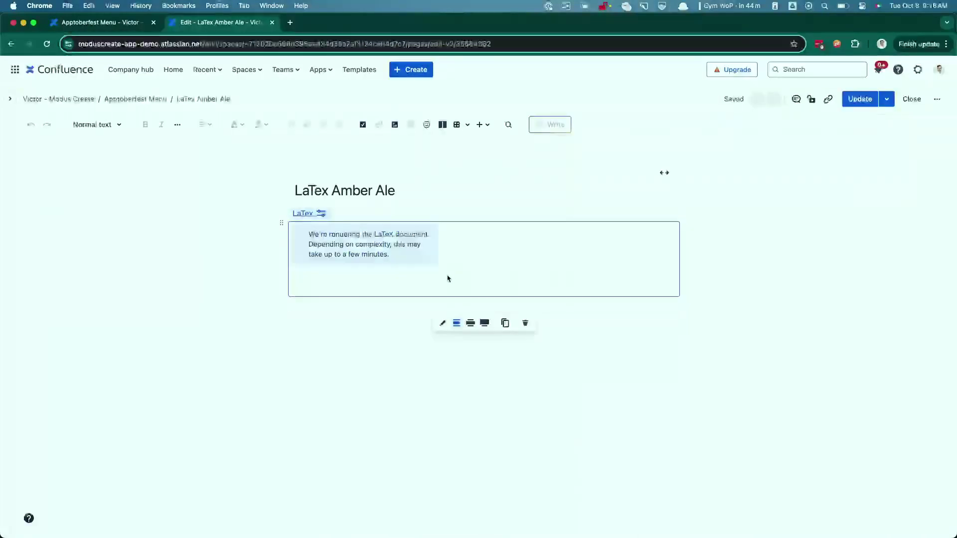
{"action": "scroll", "coordinate": [440, 499], "scroll_direction": "down", "scroll_amount": 6}
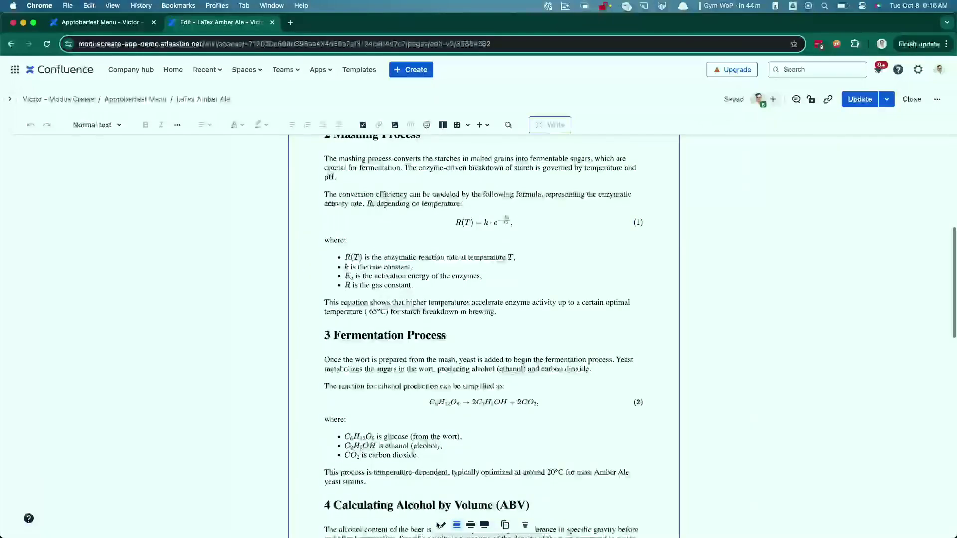
{"action": "left_click", "coordinate": [439, 525]}
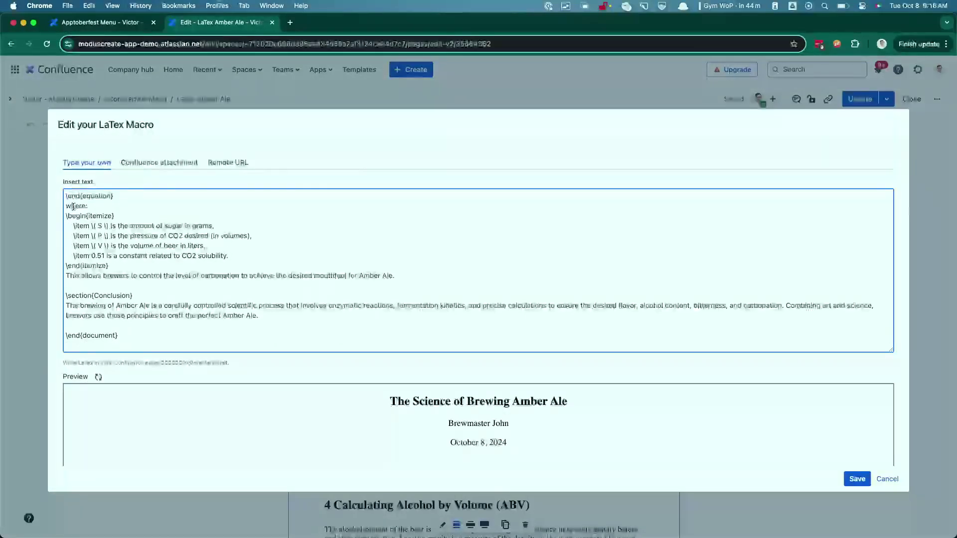
{"action": "scroll", "coordinate": [96, 236], "scroll_direction": "down", "scroll_amount": 3}
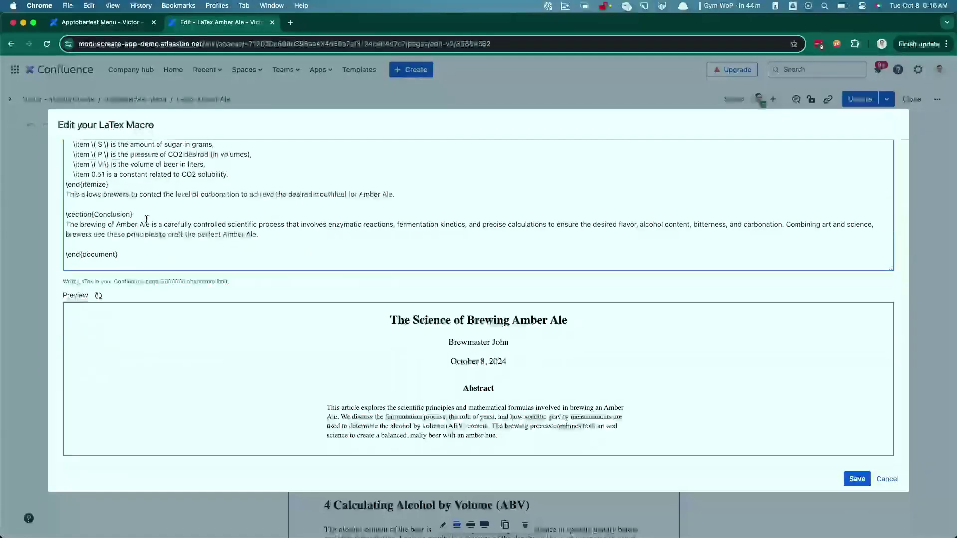
{"action": "scroll", "coordinate": [146, 220], "scroll_direction": "up", "scroll_amount": 4}
{"action": "scroll", "coordinate": [146, 220], "scroll_direction": "up", "scroll_amount": 10}
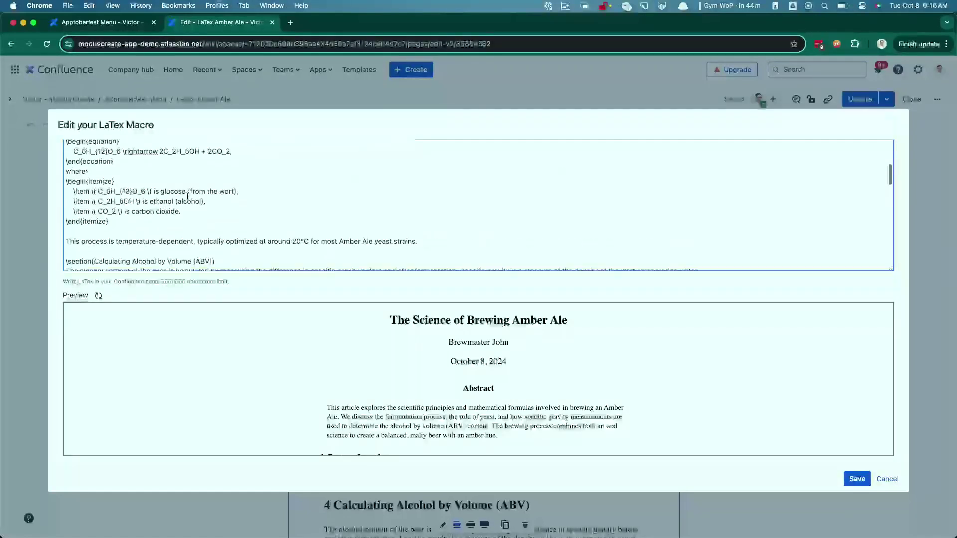
{"action": "scroll", "coordinate": [210, 164], "scroll_direction": "up", "scroll_amount": 15}
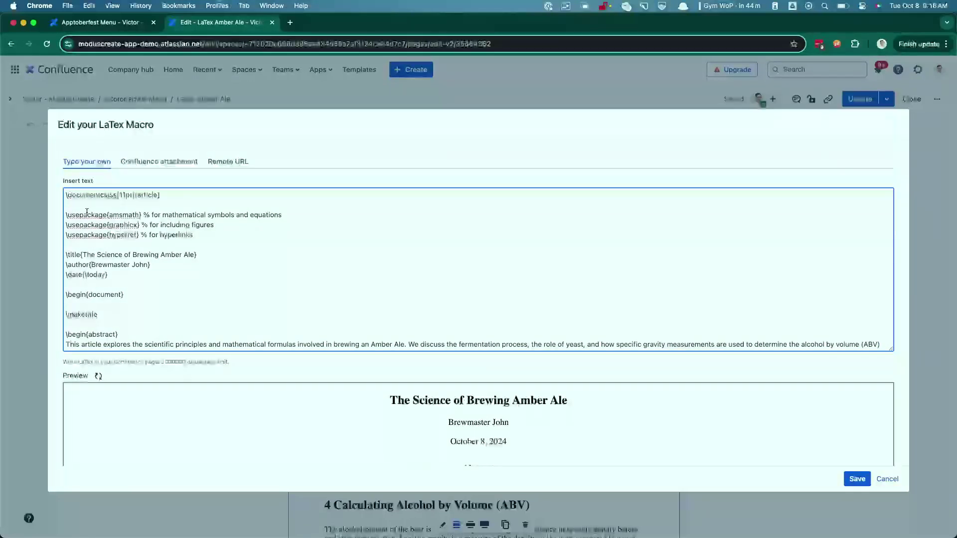
{"action": "left_click_drag", "start_coordinate": [73, 215], "coordinate": [146, 217]}
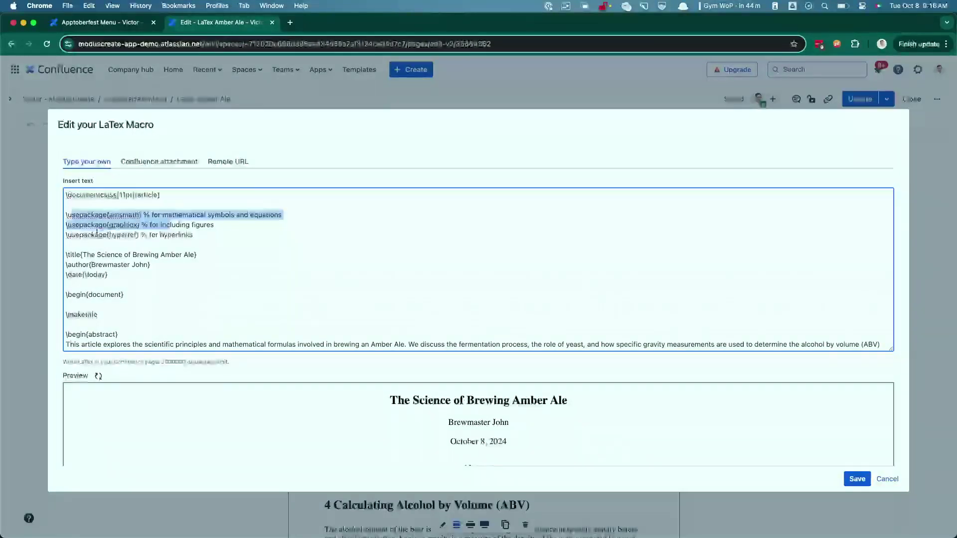
{"action": "left_click", "coordinate": [142, 217]}
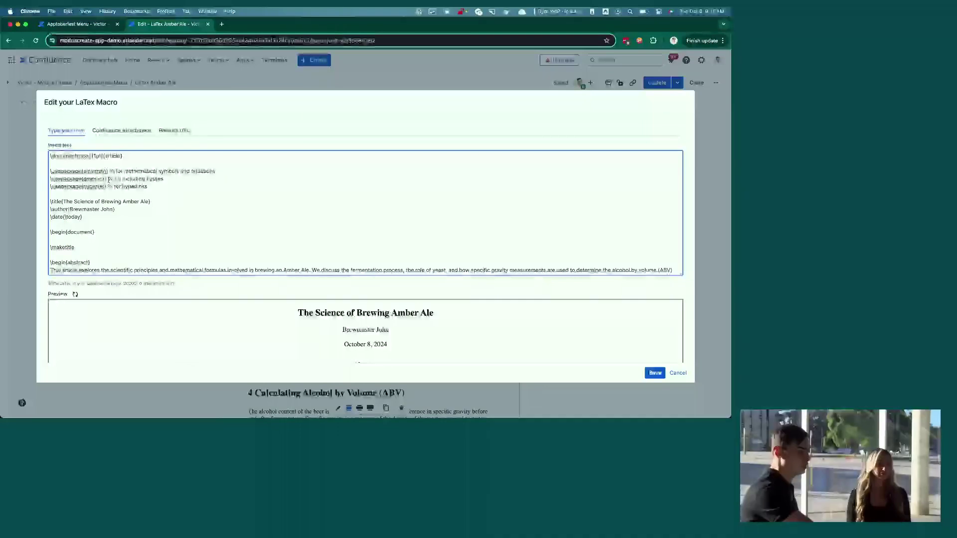
Cancel the LaTeX Macro dialog and close the LaTex Amber Ale editor tab without saving changes.
{"action": "left_click", "coordinate": [679, 373]}
{"action": "left_click", "coordinate": [208, 24]}
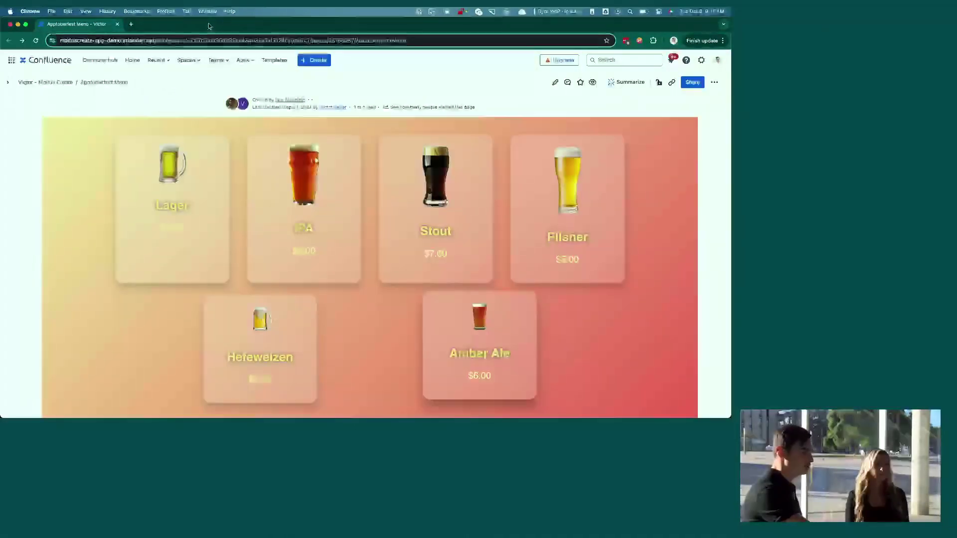